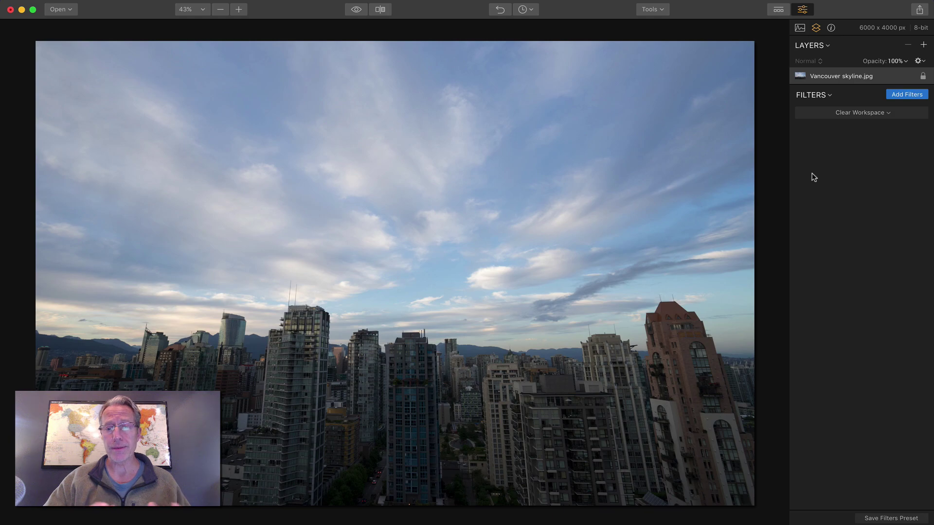
Step: Choose the Quick & Awesome workspace from the Filters panel's workspace list
left_click(863, 114)
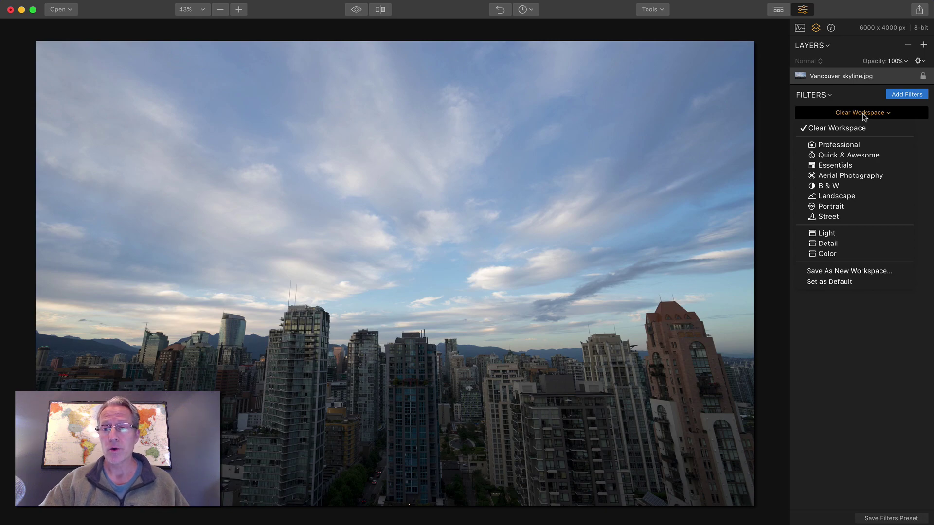
left_click(863, 115)
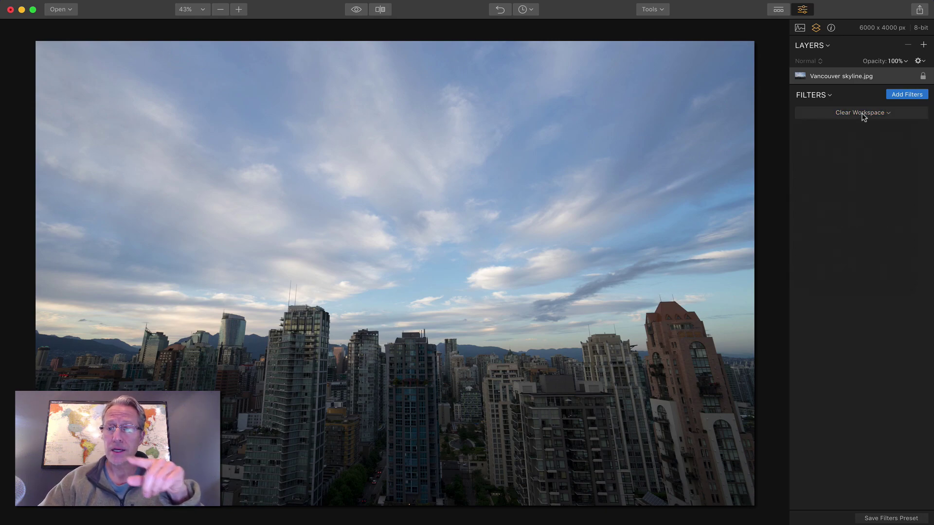
left_click(862, 114)
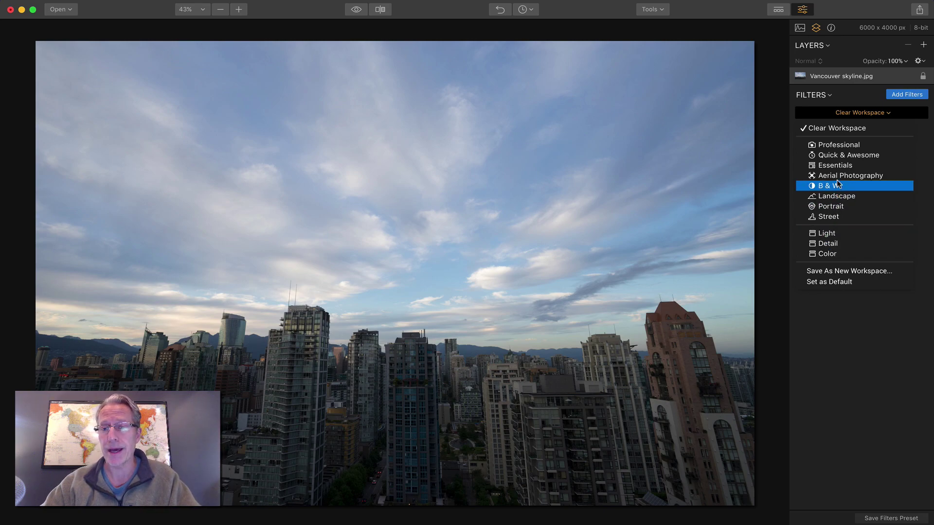
left_click(844, 155)
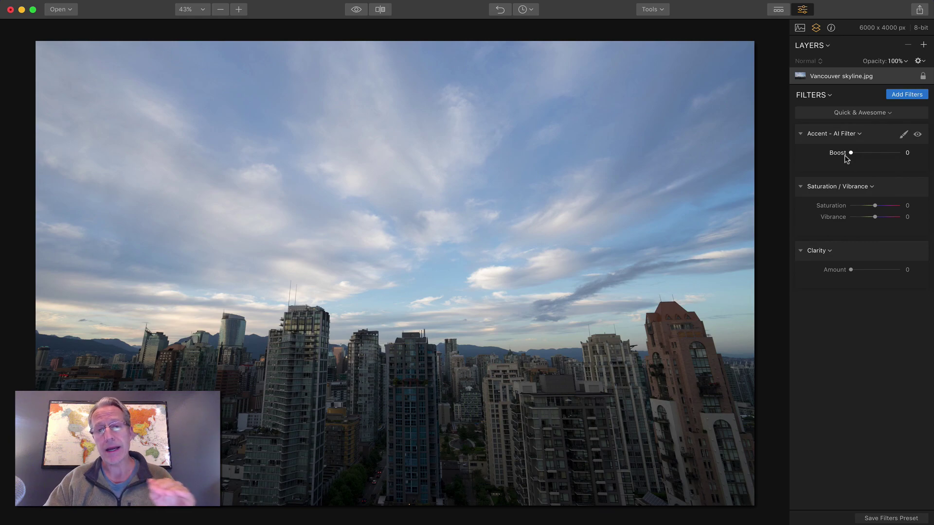
left_click(778, 10)
left_click(776, 10)
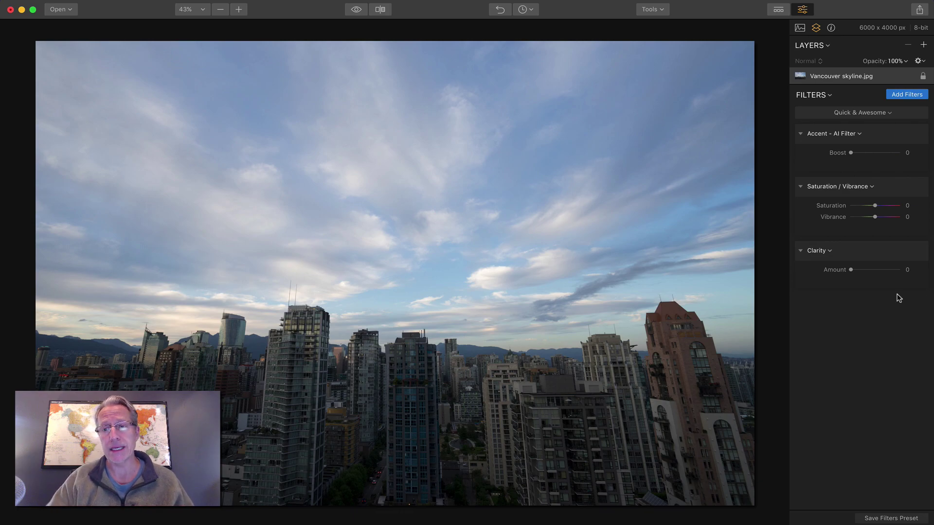
left_click(860, 113)
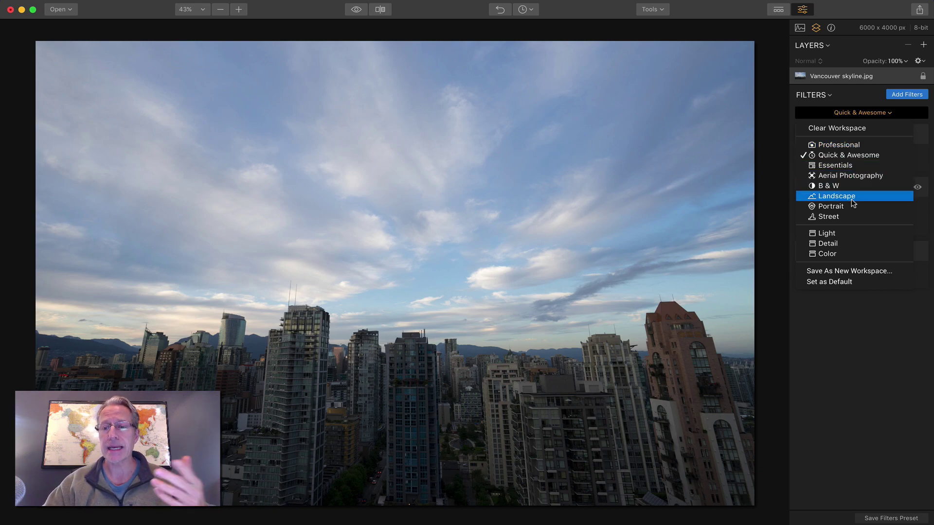
left_click(851, 112)
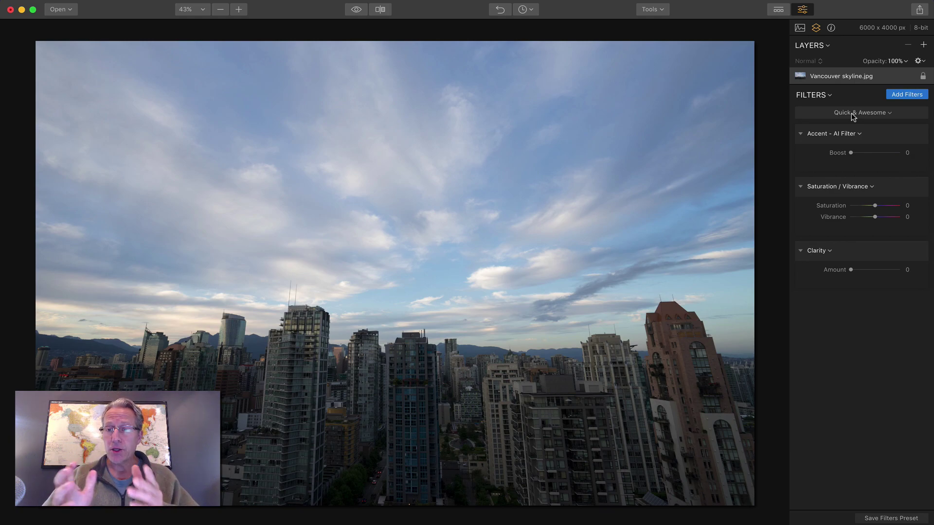
Step: Set Accent Boost 48, Saturation 14, Vibrance 13 and Clarity 24, then compare with the original
left_click_drag(850, 153, 872, 153)
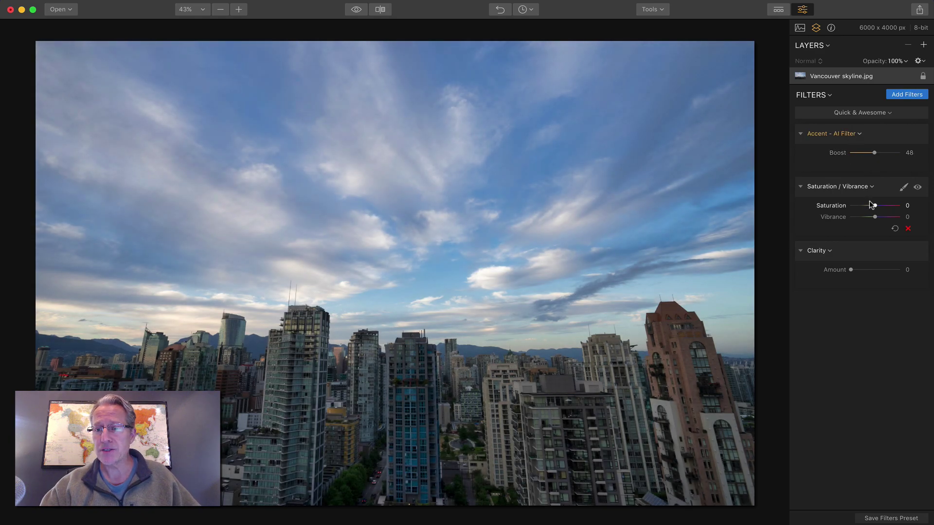
left_click_drag(874, 206, 877, 217)
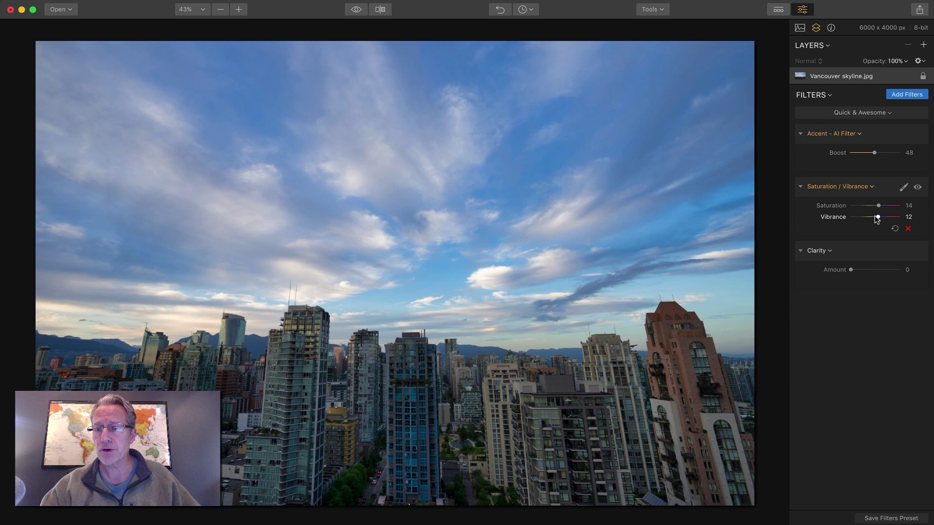
left_click_drag(850, 269, 861, 270)
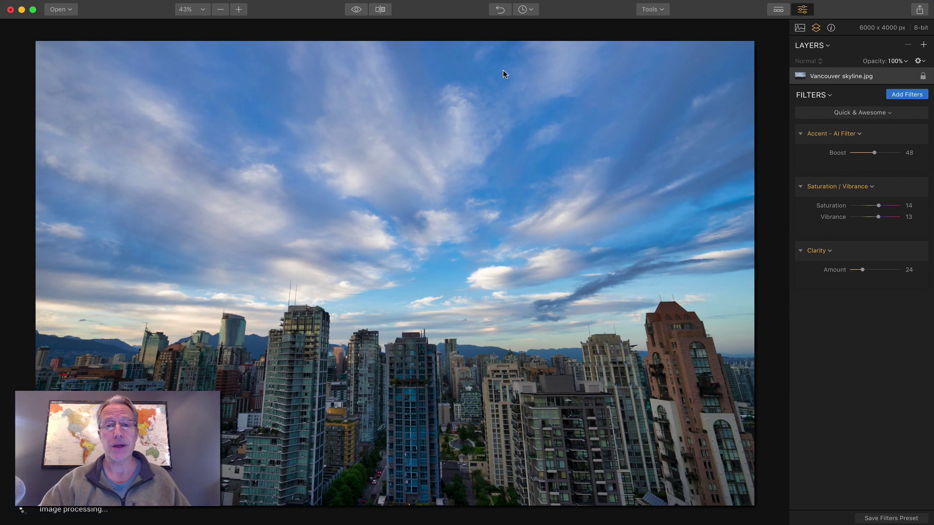
left_click(356, 10)
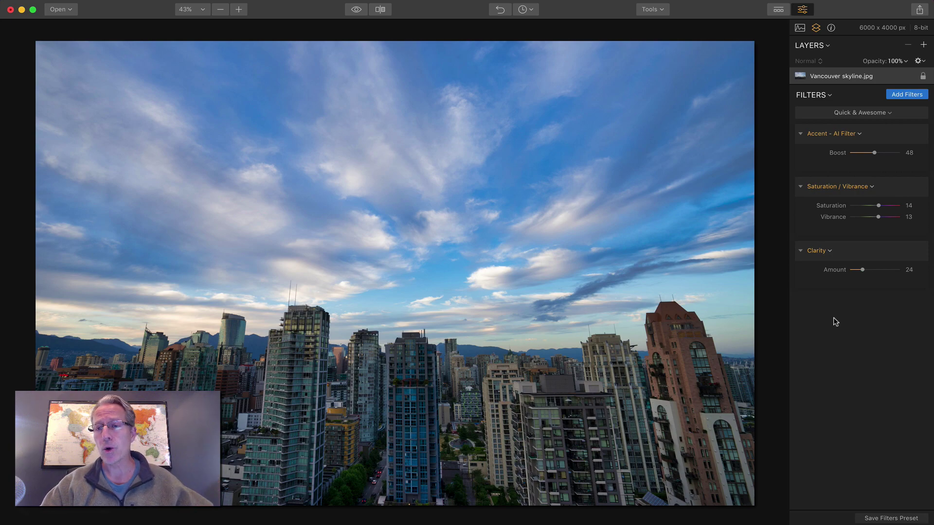
mouse_move(906, 138)
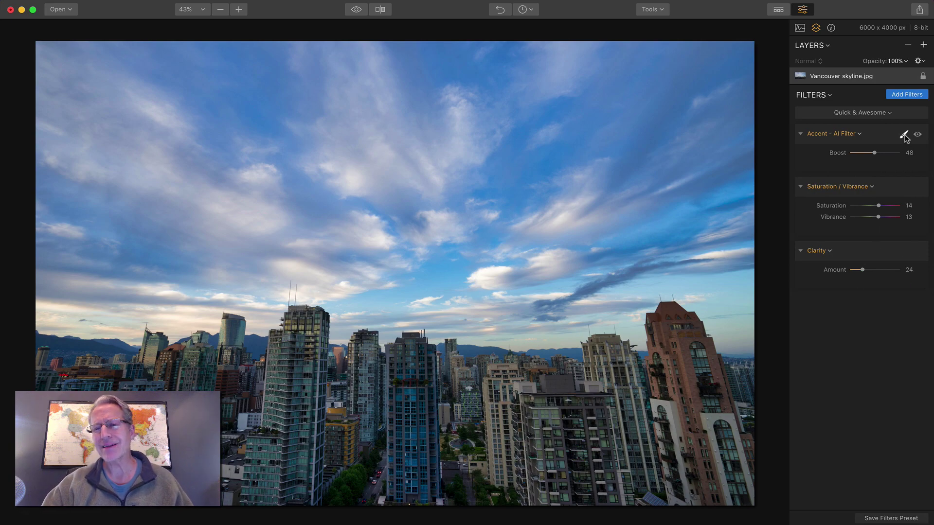
Step: Add the Golden Hour and Color Temperature filters from the Filters Catalog
left_click(908, 94)
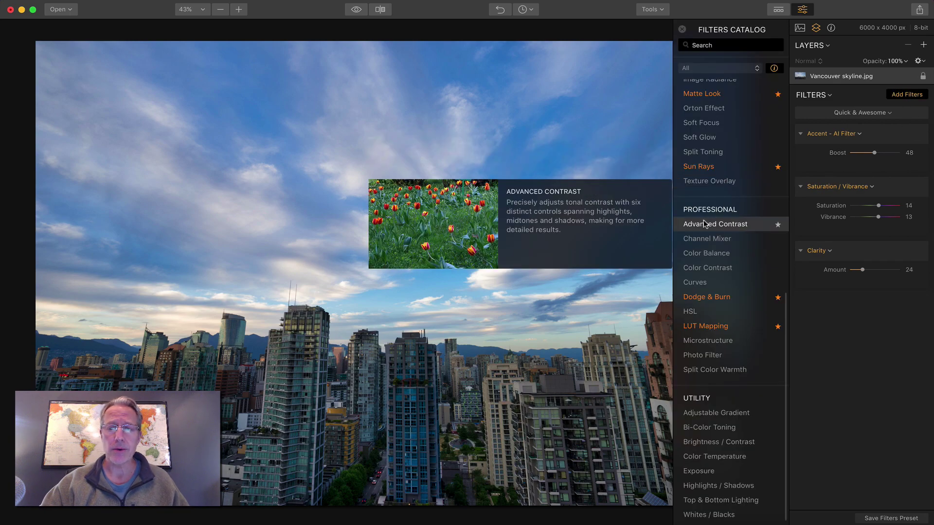
scroll(704, 224, "up", 5)
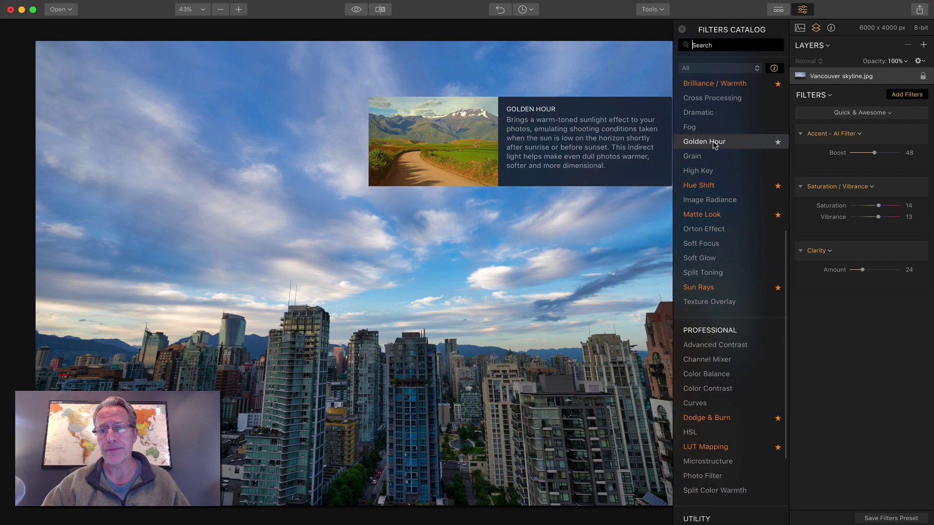
left_click(715, 144)
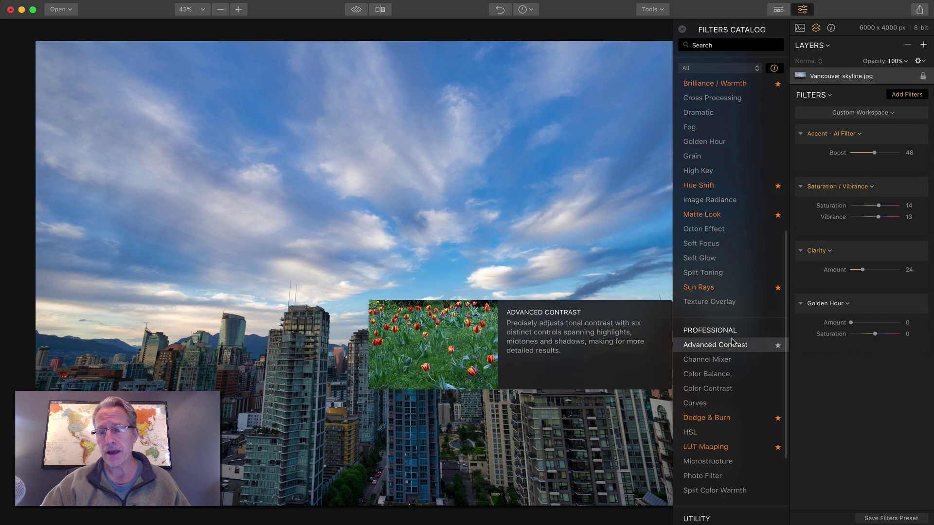
scroll(729, 340, "down", 5)
scroll(733, 343, "up", 7)
scroll(734, 345, "up", 3)
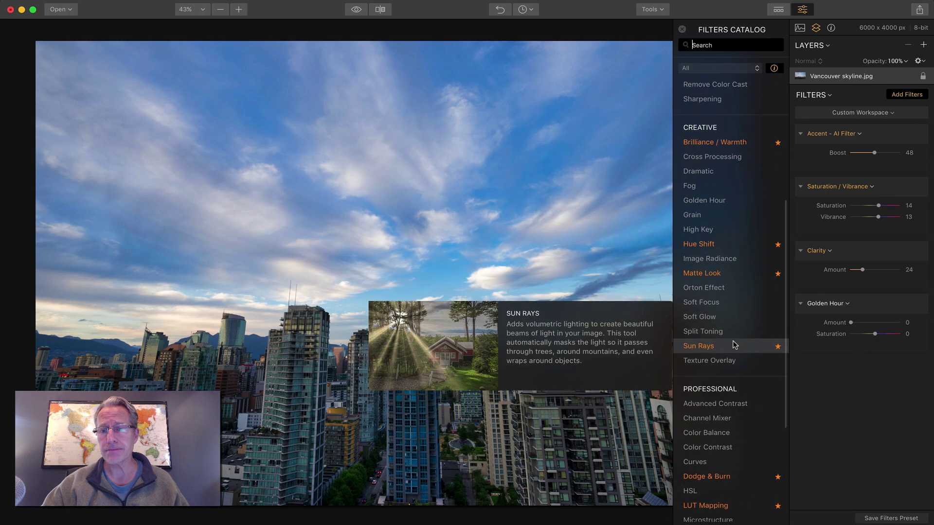
scroll(734, 344, "down", 10)
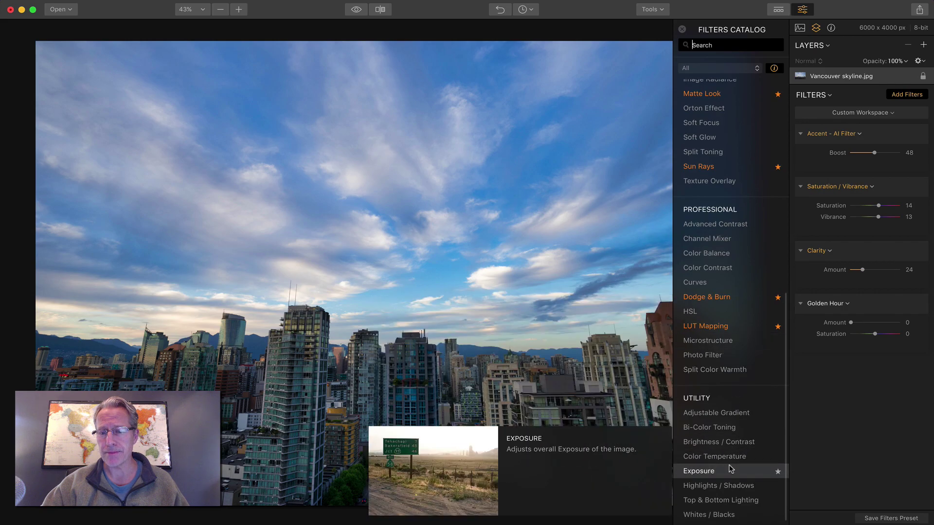
left_click(731, 456)
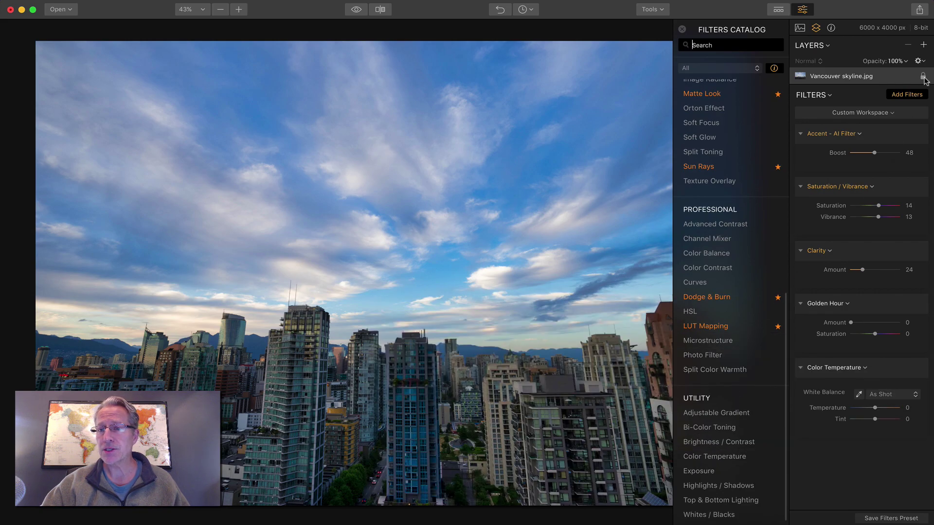
left_click(908, 94)
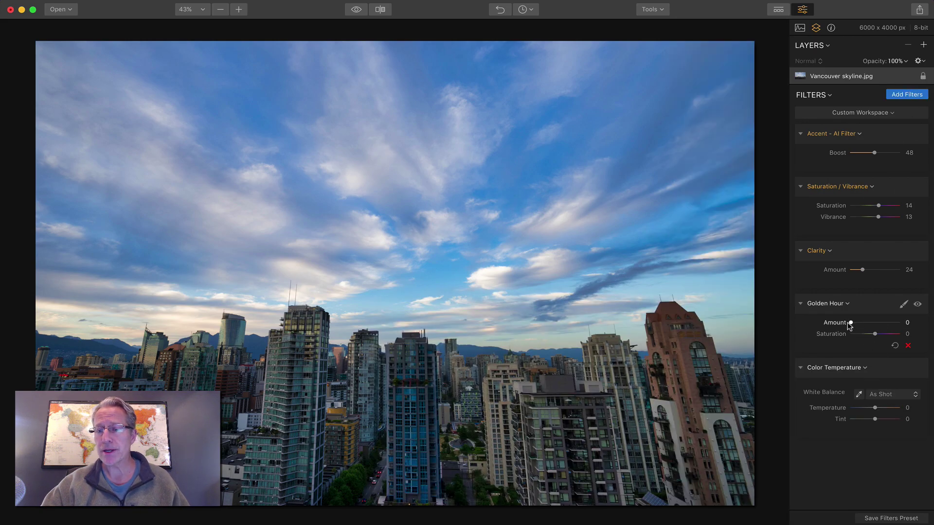
mouse_move(850, 322)
left_mouse_down()
mouse_move(880, 333)
mouse_move(860, 320)
left_mouse_up()
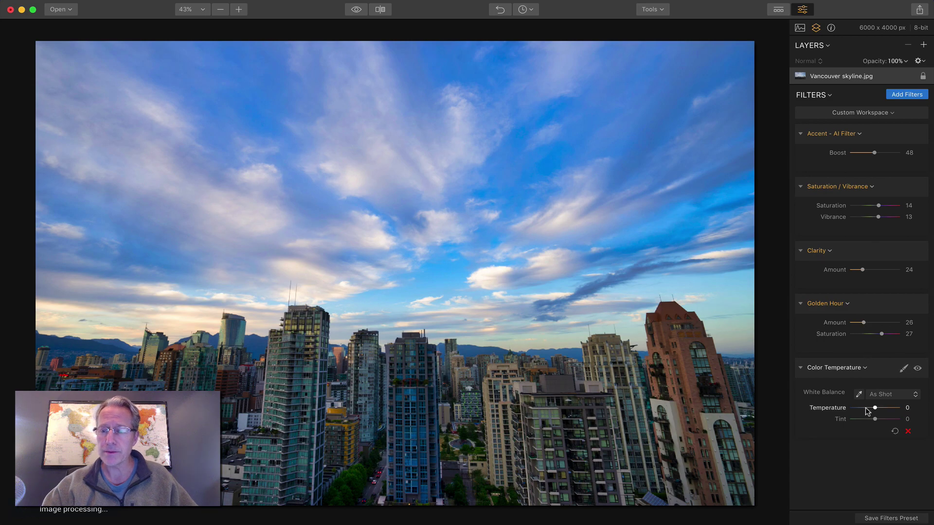
left_click_drag(874, 409, 874, 420)
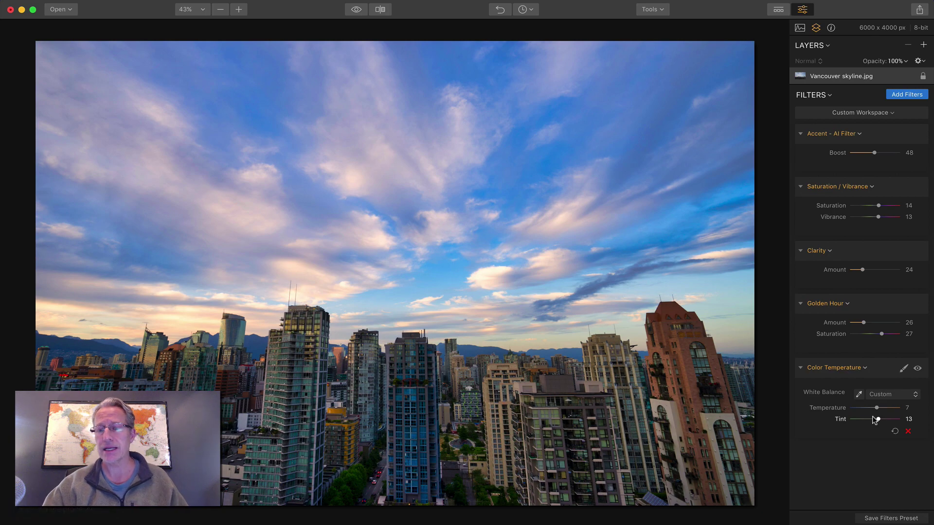
left_click(918, 369)
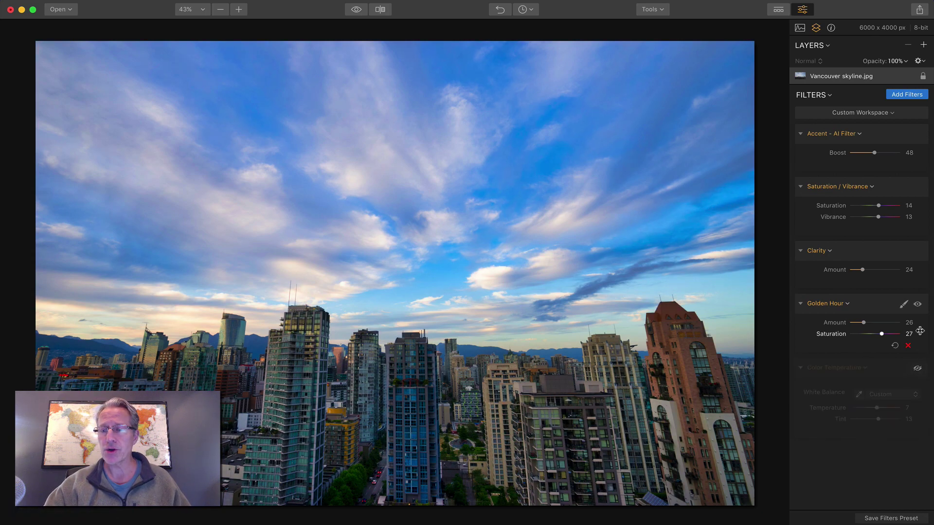
left_click(916, 306)
left_click(916, 305)
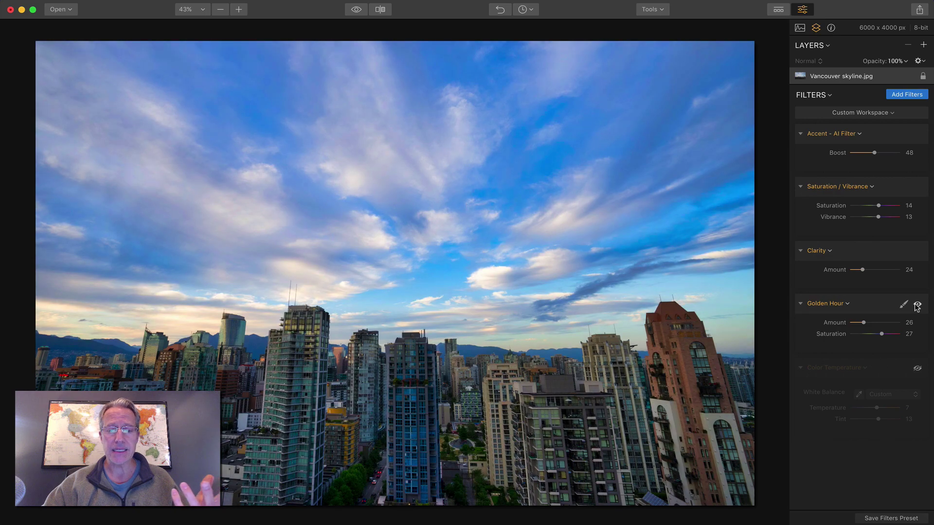
left_click(916, 369)
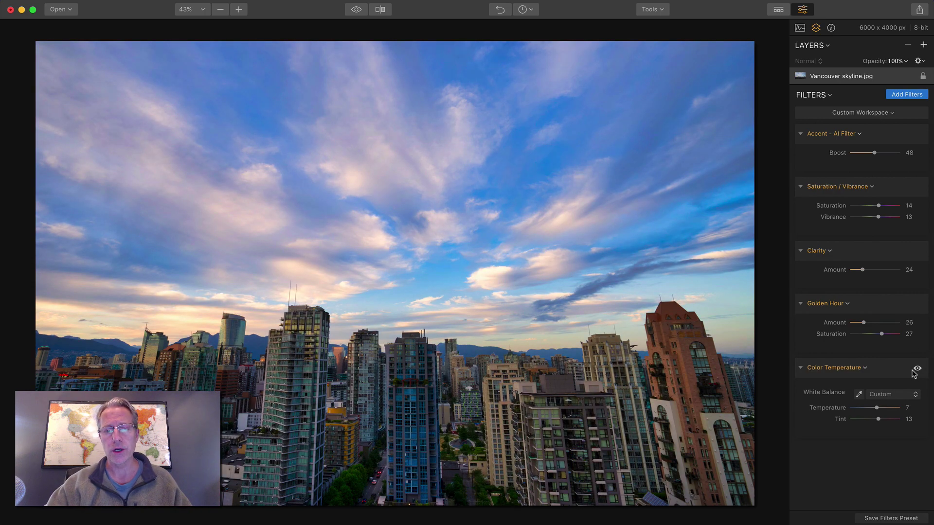
left_click(356, 10)
left_click(356, 10)
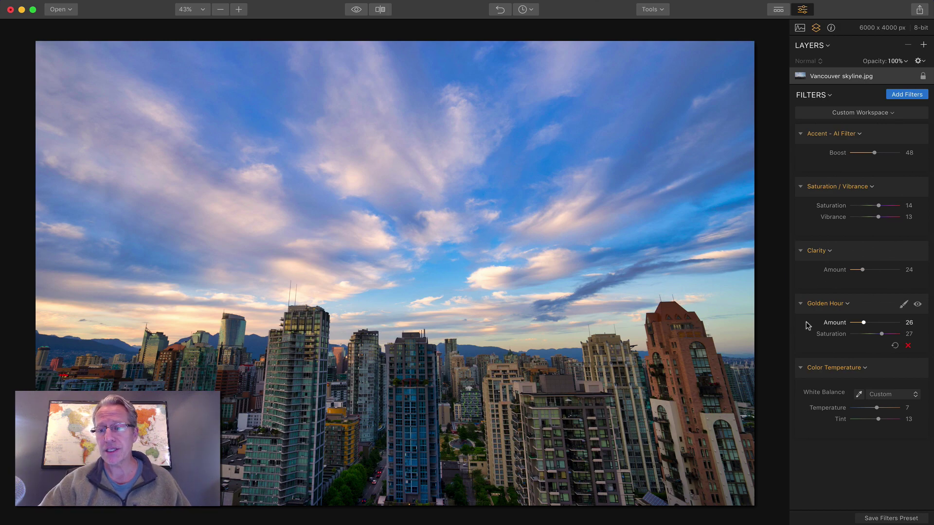
Step: Save the Custom Workspace filter stack as a new workspace called 'Skylines'
left_click(861, 114)
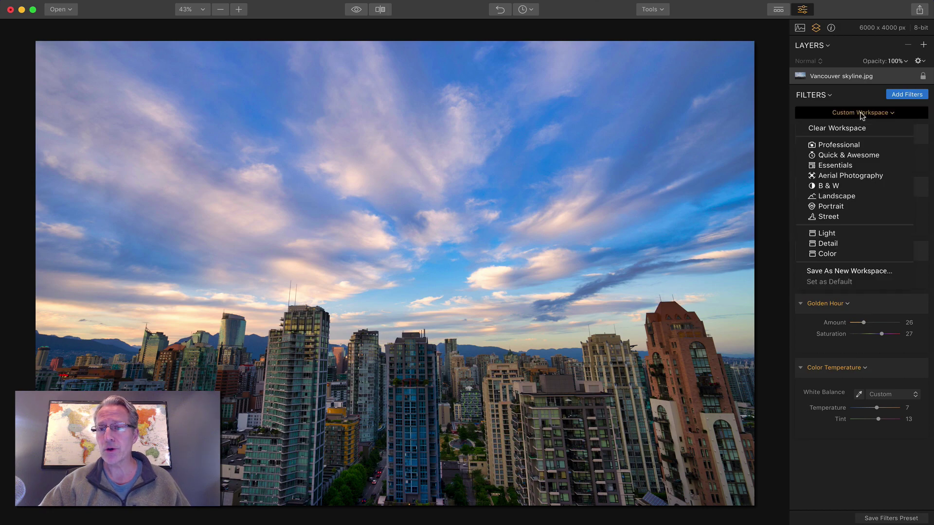
left_click(848, 271)
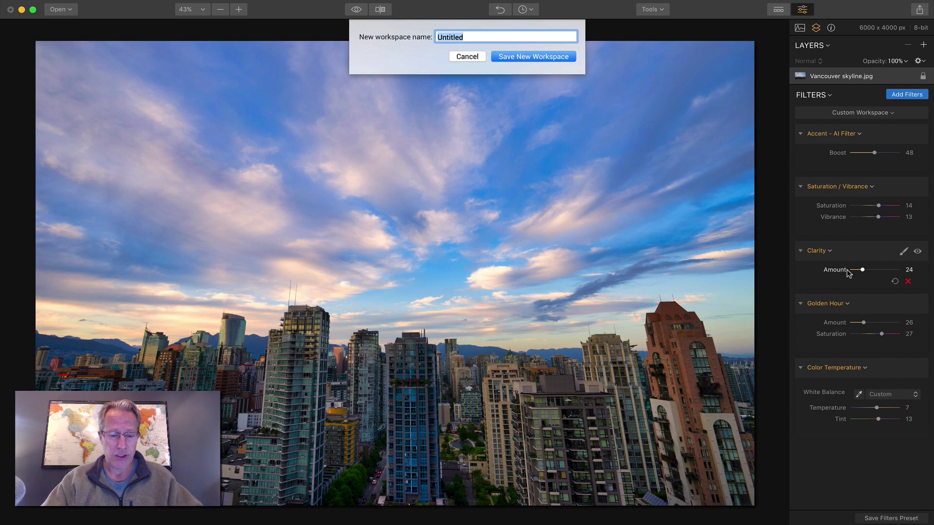
type("Skylines")
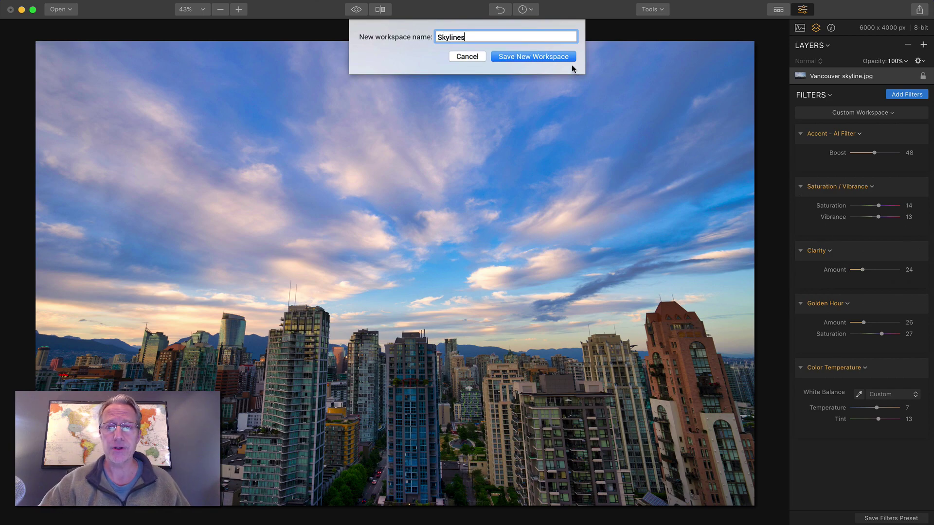
left_click(556, 57)
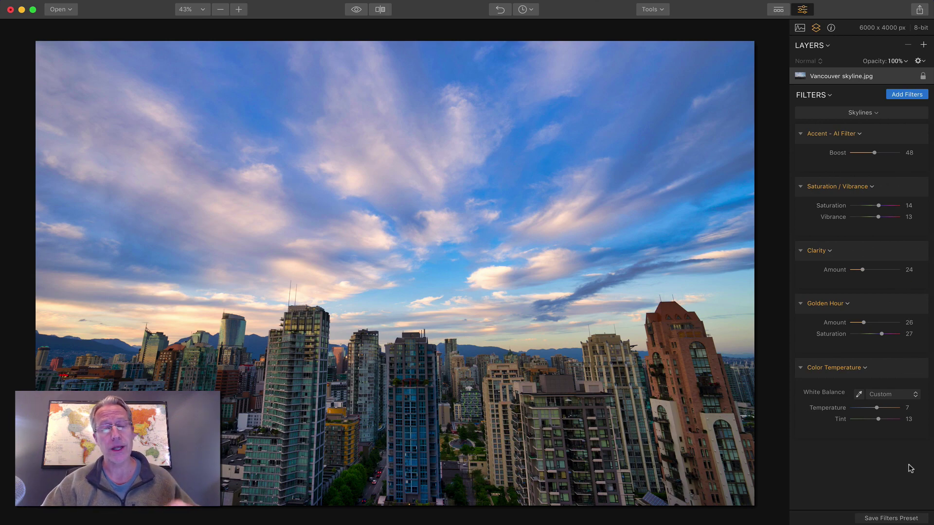
left_click(898, 519)
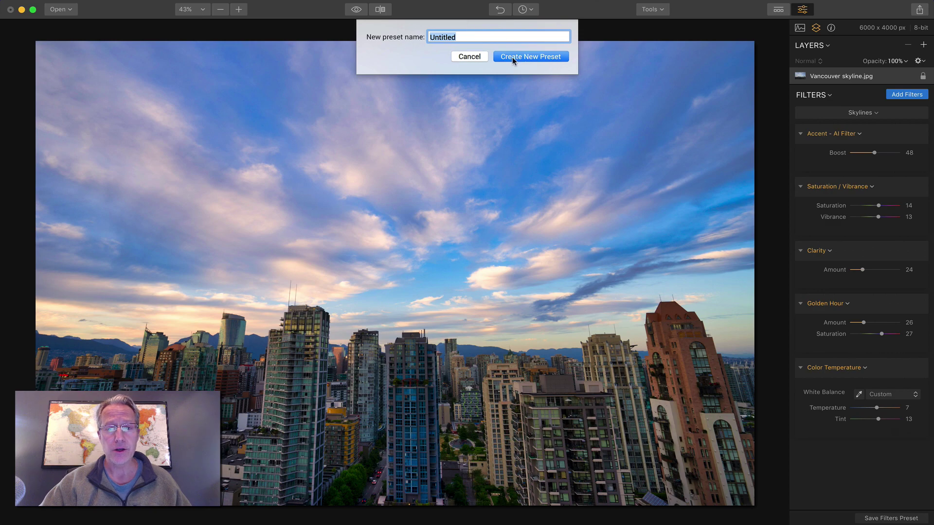
left_click(480, 56)
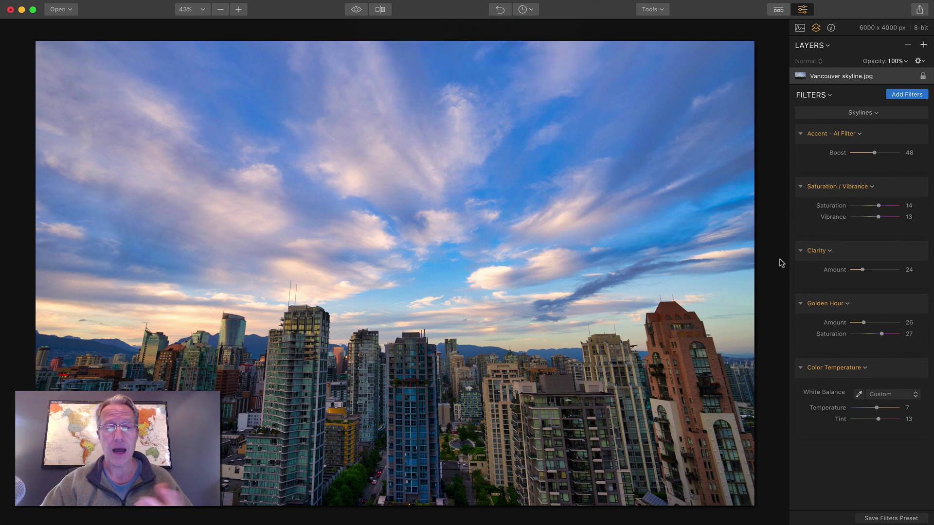
left_click(869, 114)
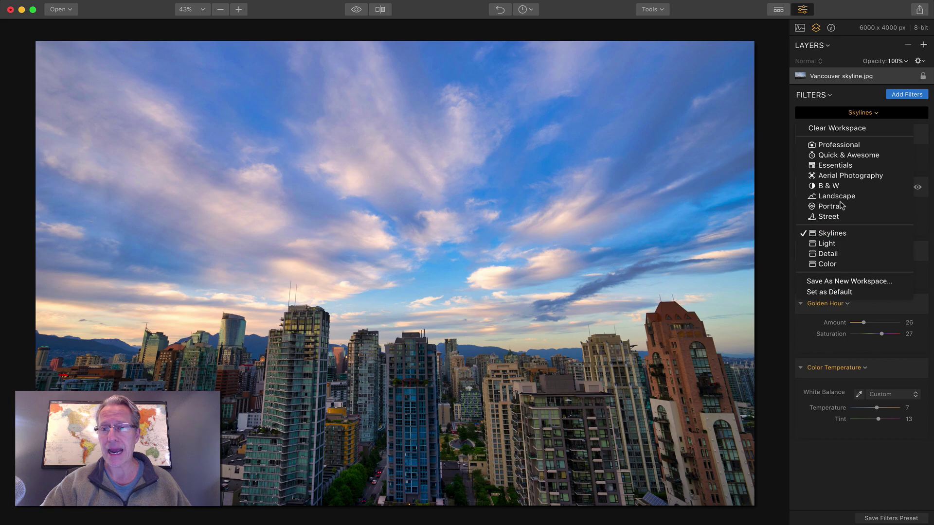
left_click(852, 115)
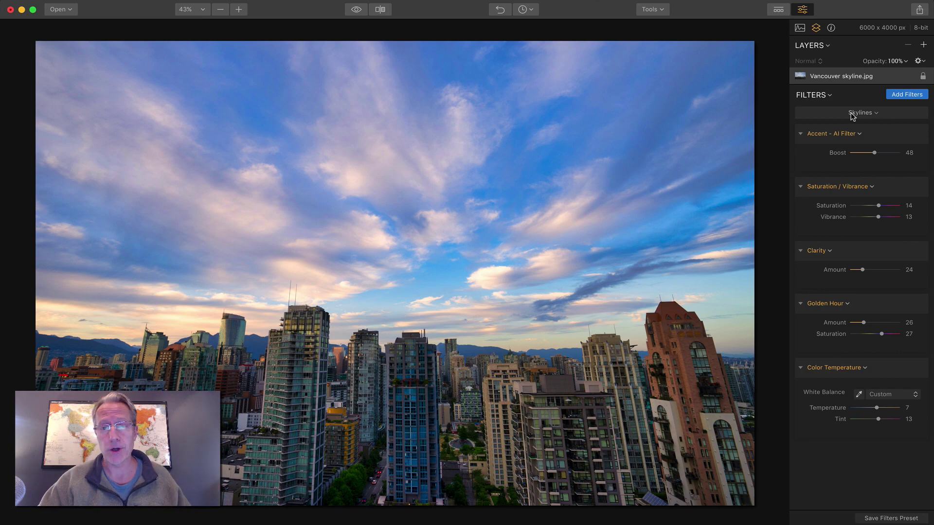
Step: Reveal Luminar 2018's Workspaces folder in Finder via File > Show Workspaces Folder
left_click(29, 0)
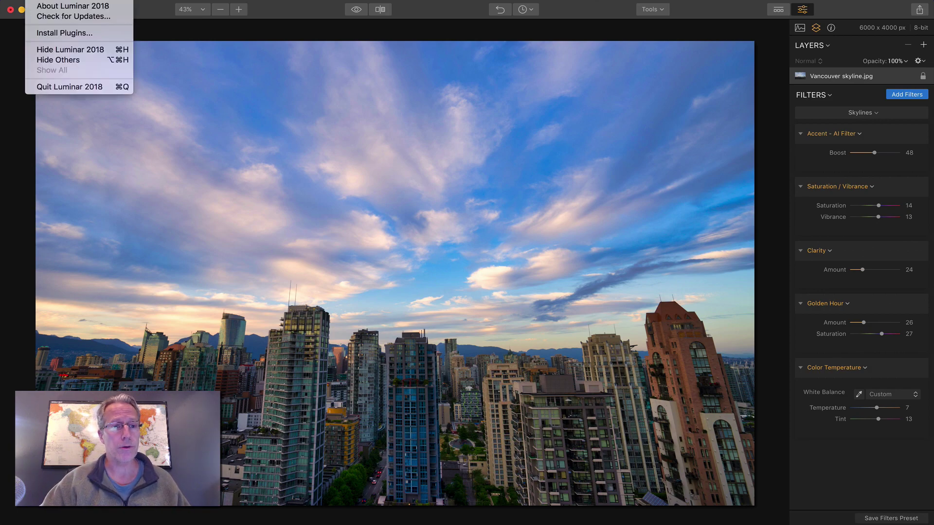
mouse_move(99, 0)
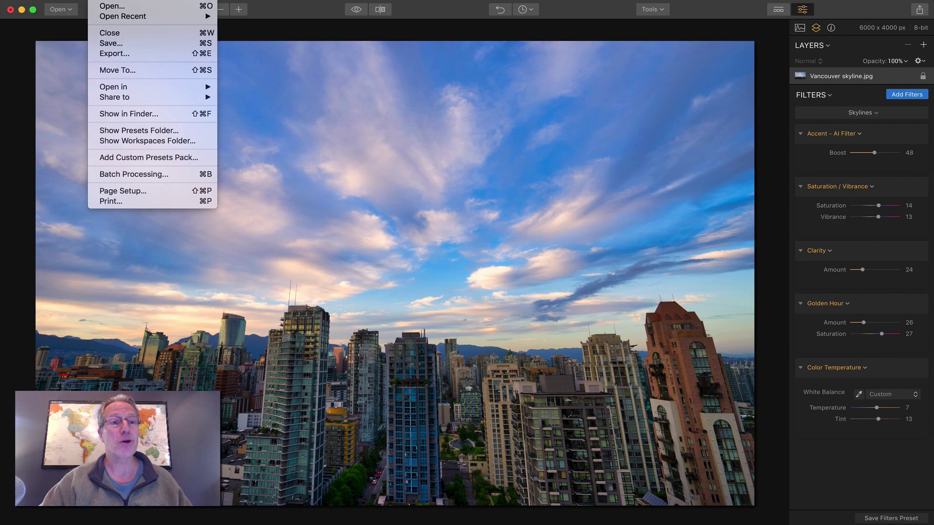
left_click(145, 141)
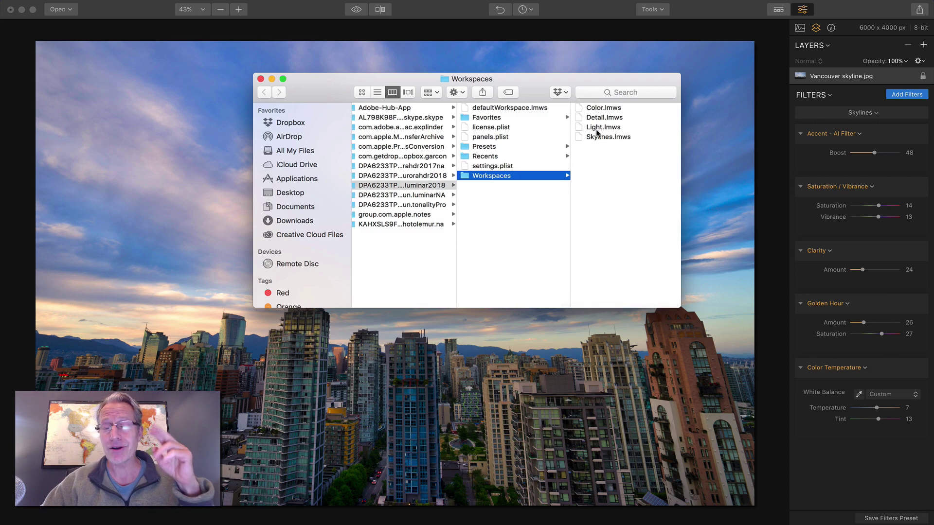
scroll(529, 176, "left", 15)
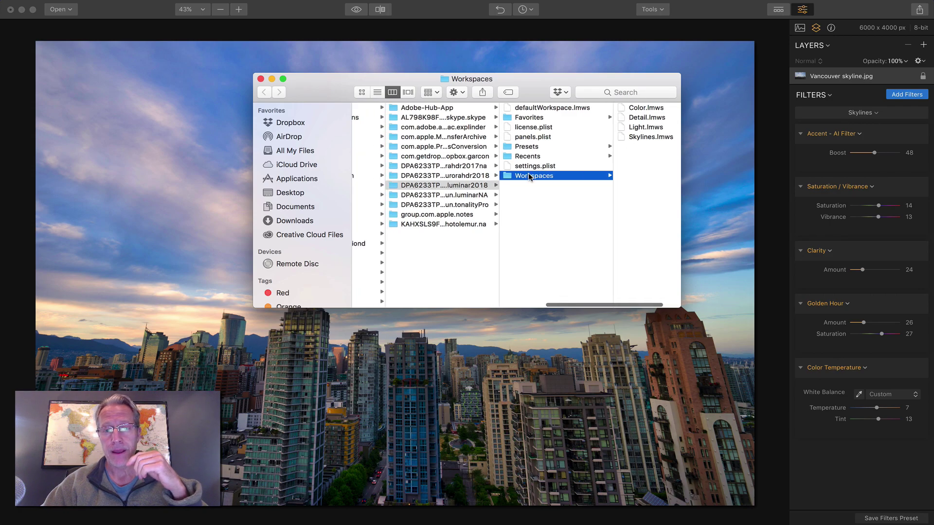
scroll(529, 176, "left", 5)
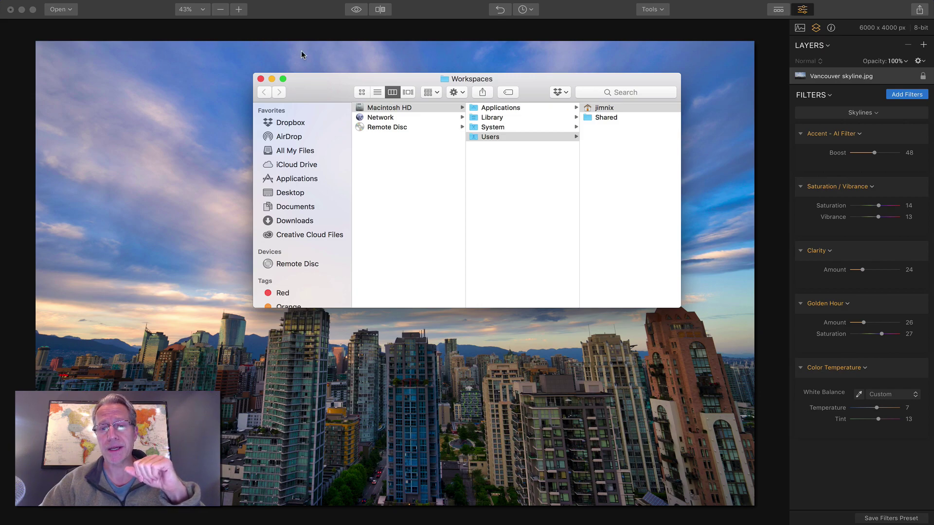
scroll(506, 162, "right", 5)
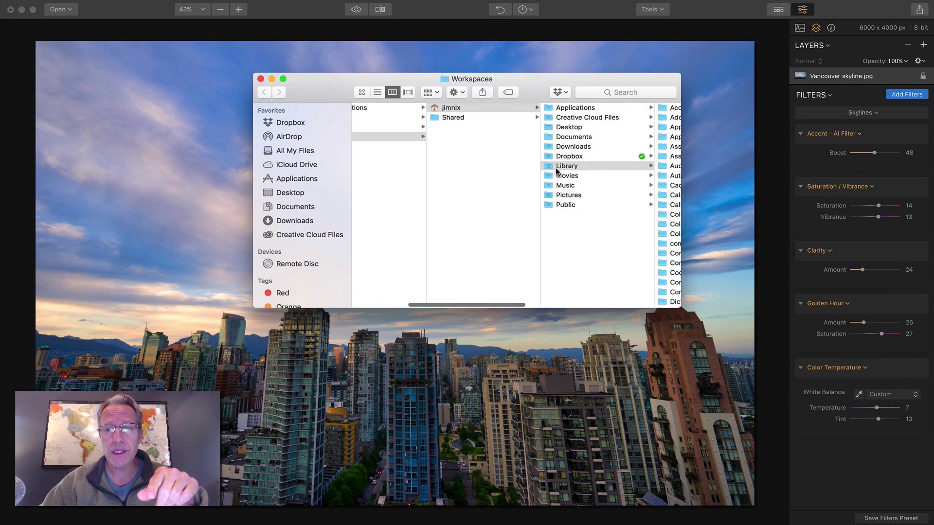
scroll(559, 173, "right", 3)
scroll(559, 183, "down", 6)
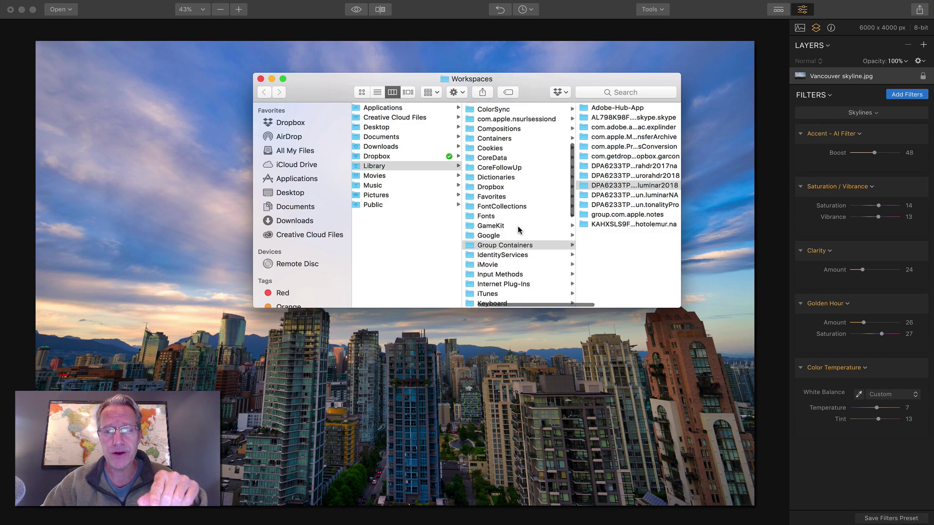
scroll(622, 231, "right", 5)
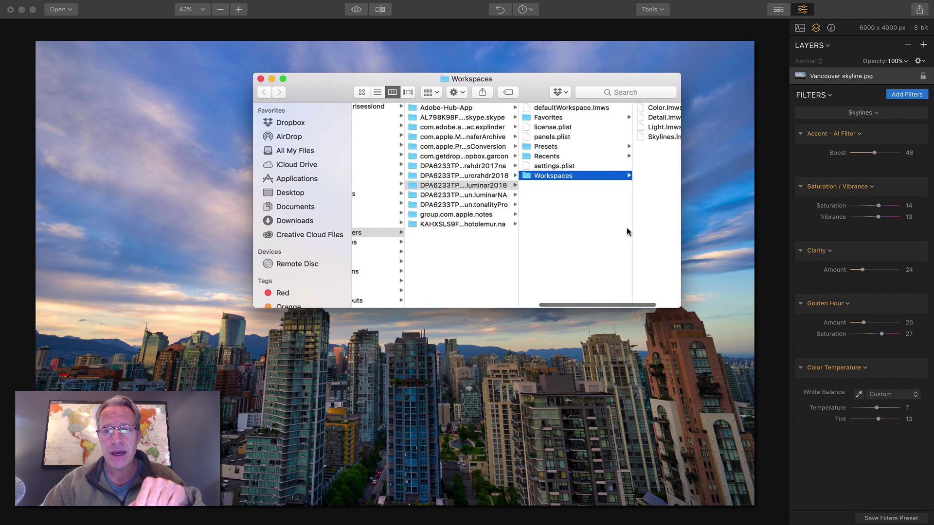
left_click(441, 196)
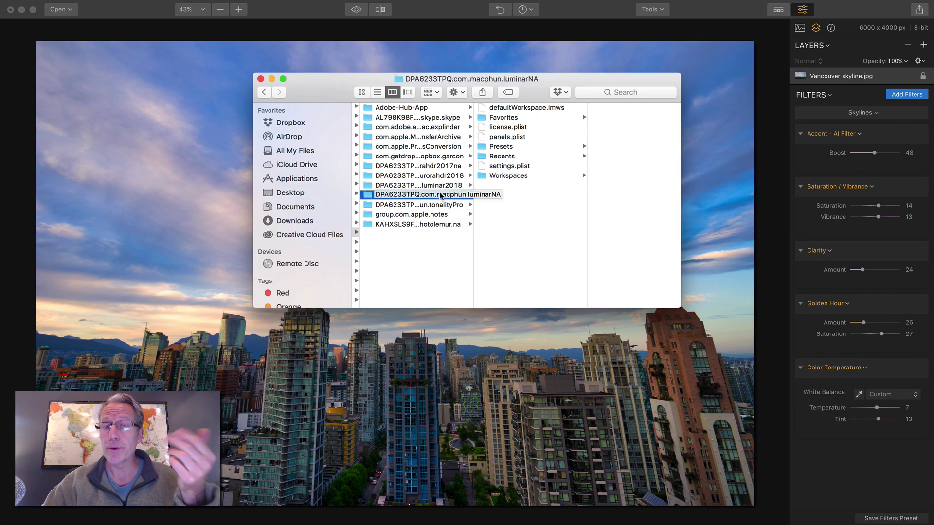
left_click(441, 185)
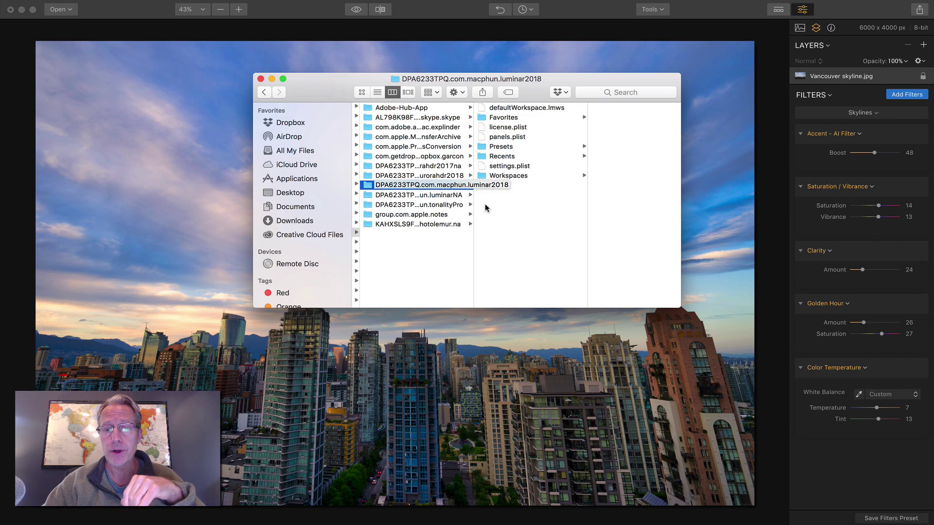
left_click(497, 177)
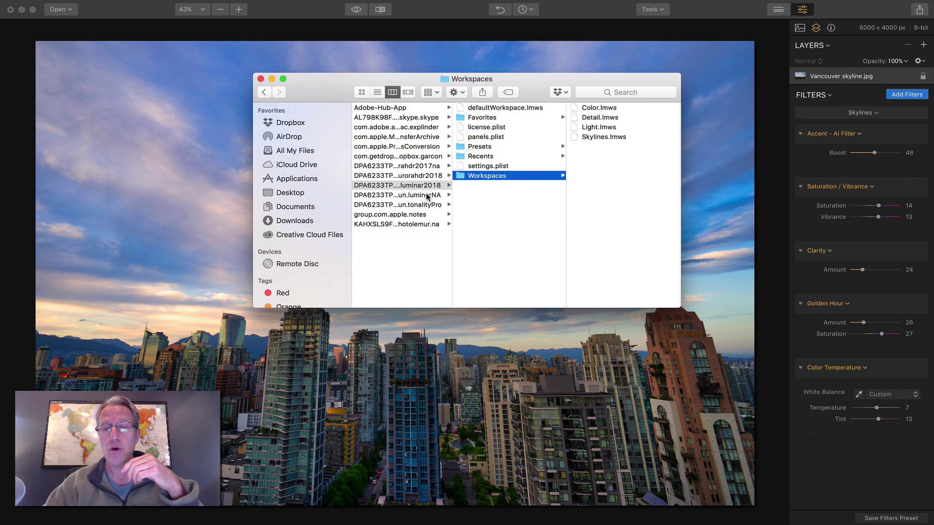
Step: Drag Magic Hour.lmws from the luminarNA Workspaces folder onto the luminar2018 folder
left_click(427, 195)
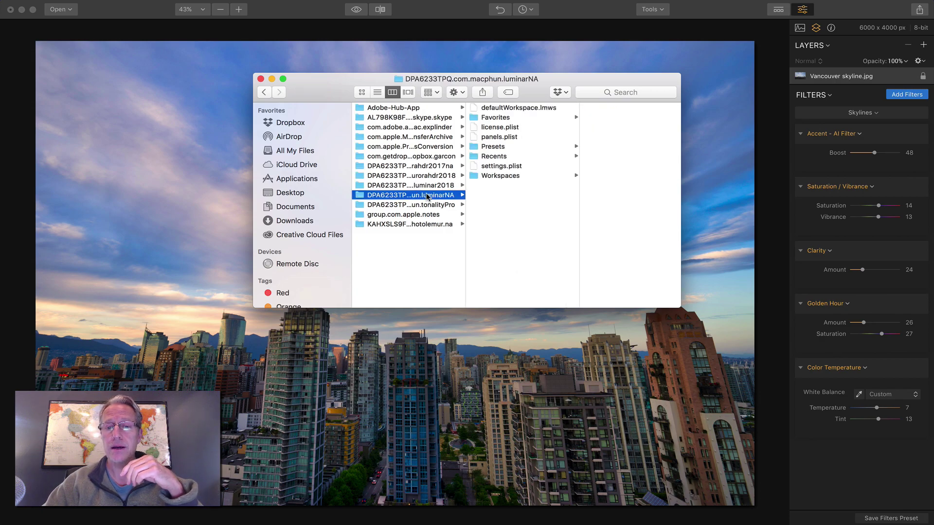
left_click(506, 180)
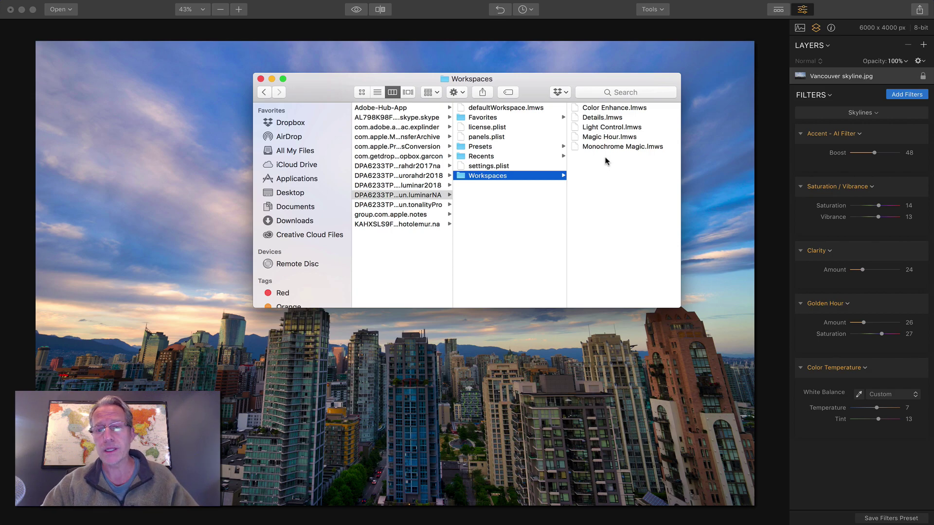
left_click(595, 138)
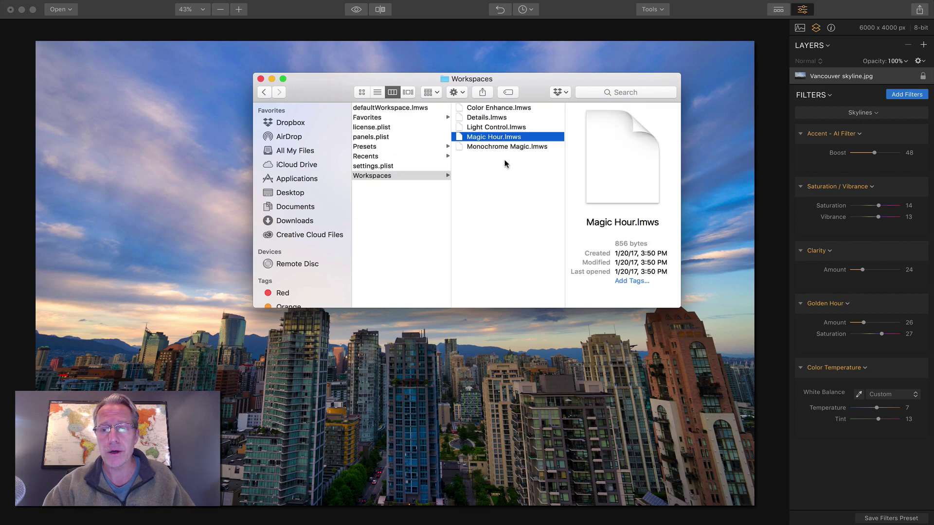
scroll(506, 185, "left", 2)
scroll(504, 193, "left", 5)
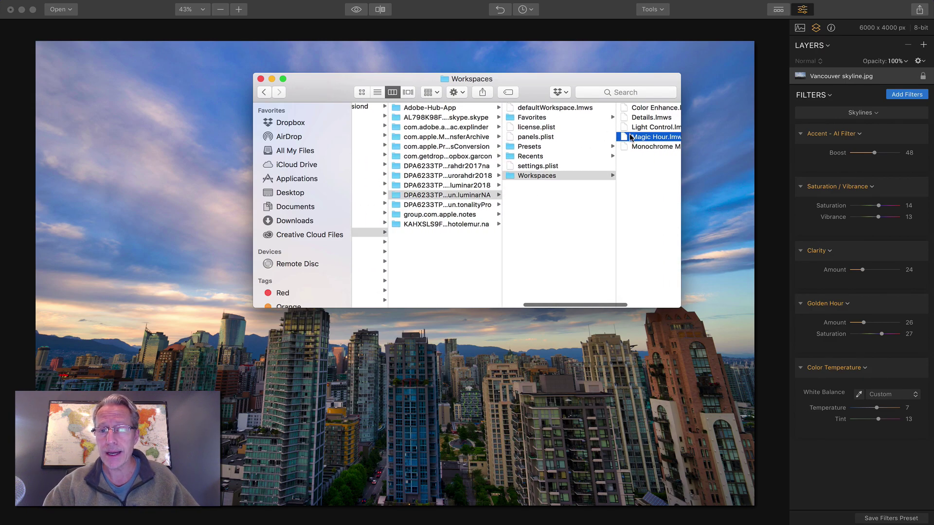
left_click_drag(632, 136, 510, 180)
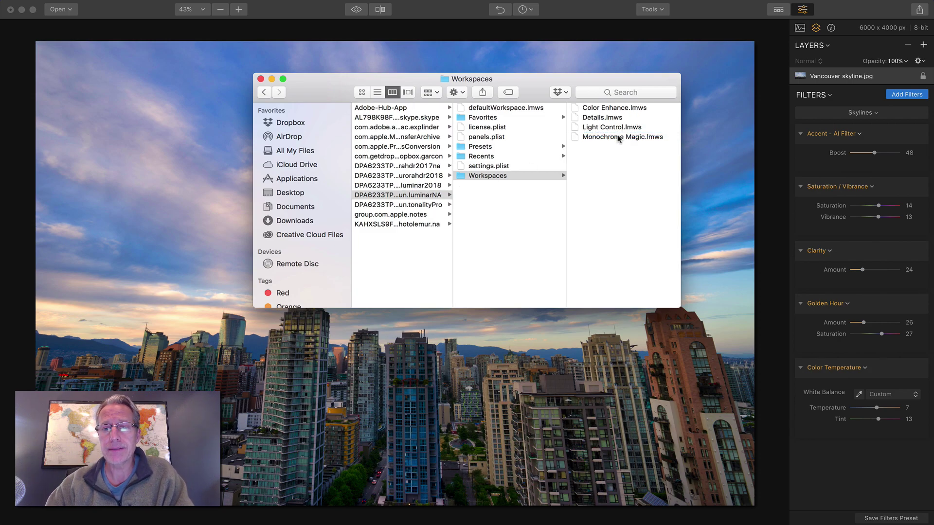
scroll(529, 173, "left", 3)
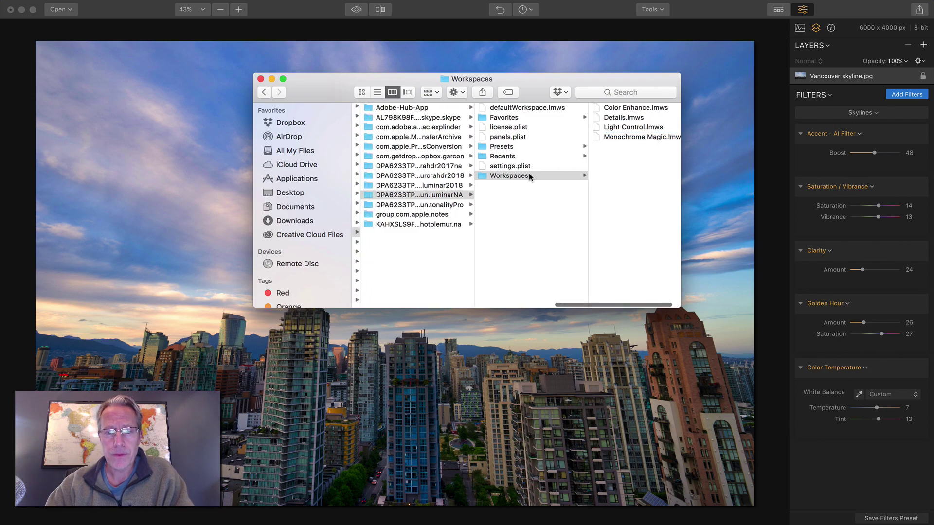
Step: Drop Magic Hour.lmws into the luminar2018 Workspaces folder
left_click(467, 185)
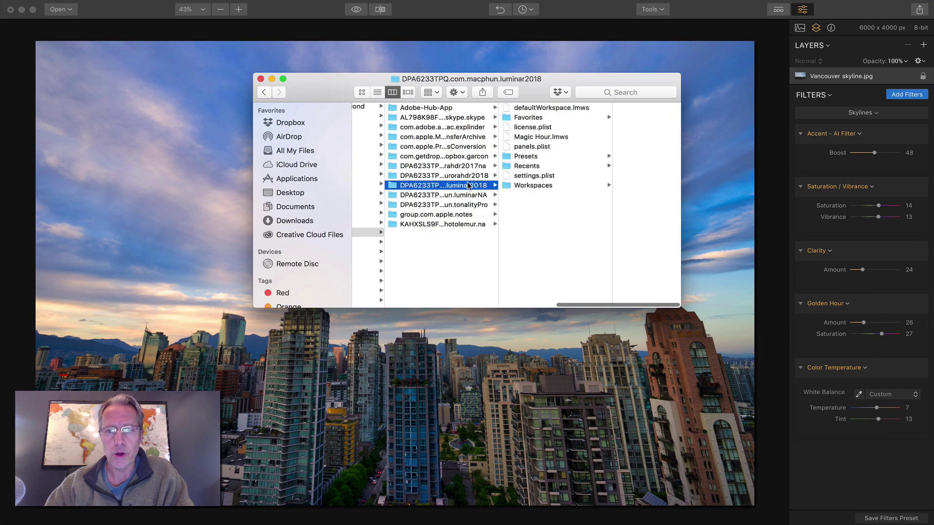
left_click(533, 187)
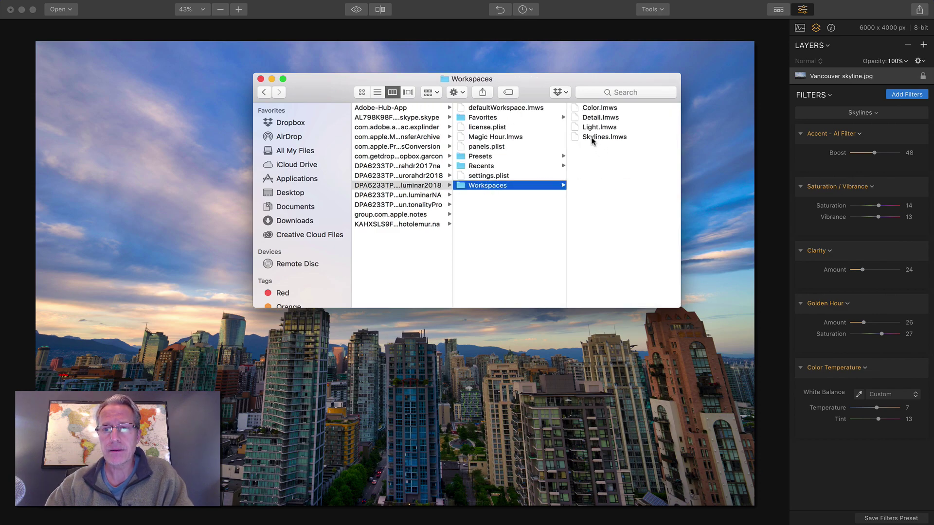
scroll(563, 192, "left", 1)
scroll(562, 190, "left", 2)
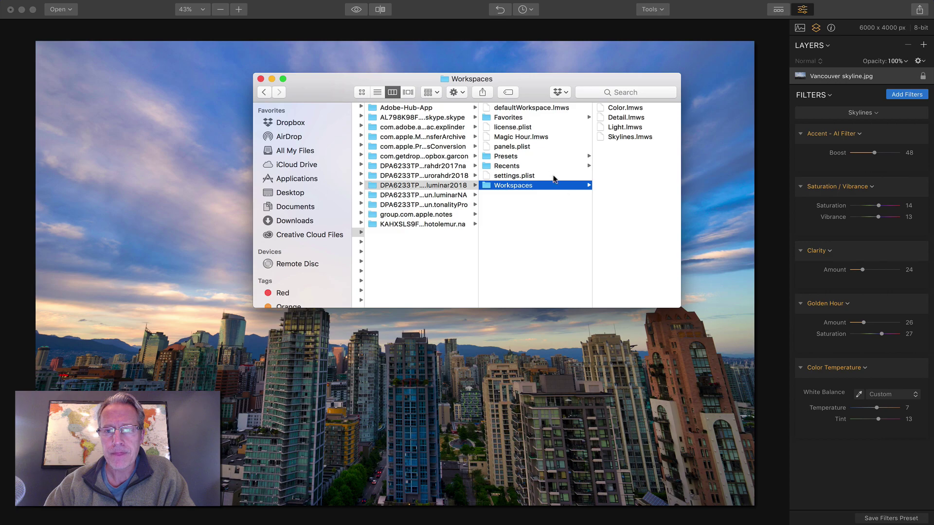
left_click_drag(535, 138, 514, 190)
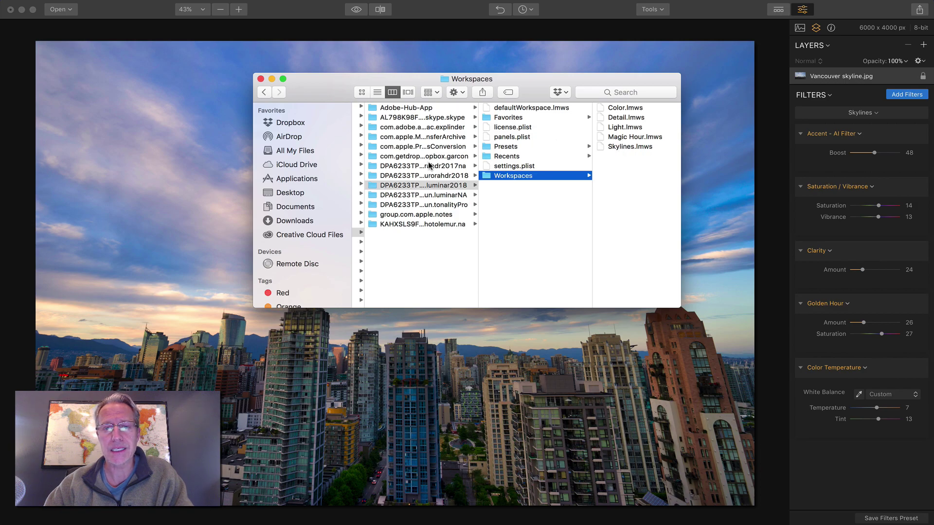
Step: Confirm the luminarNA Workspaces folder no longer holds Magic Hour, then close Finder
left_click(422, 187)
left_click(422, 186)
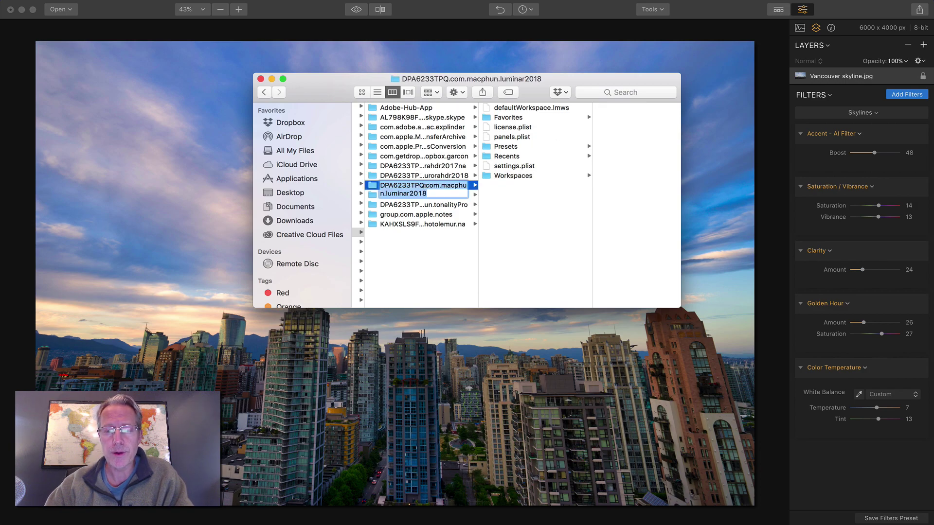
left_click(458, 177)
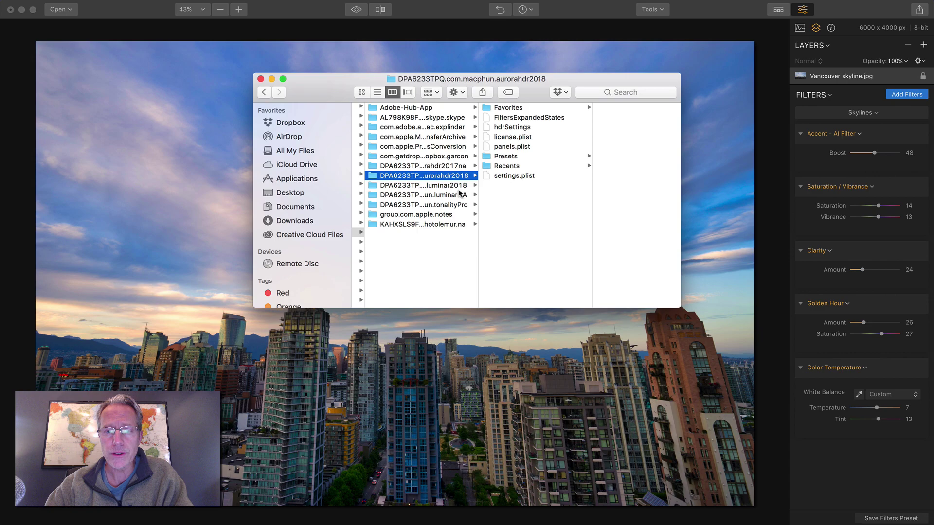
left_click(458, 195)
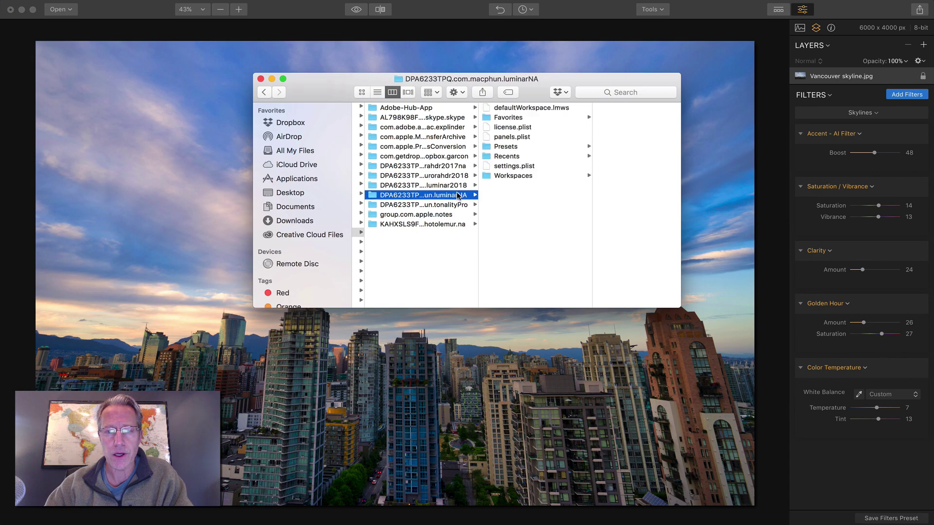
left_click(522, 176)
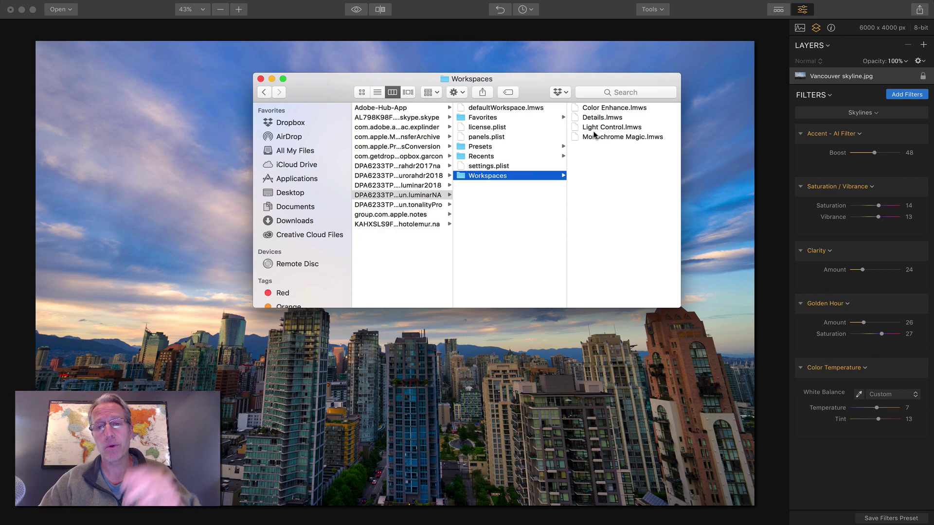
left_click(258, 79)
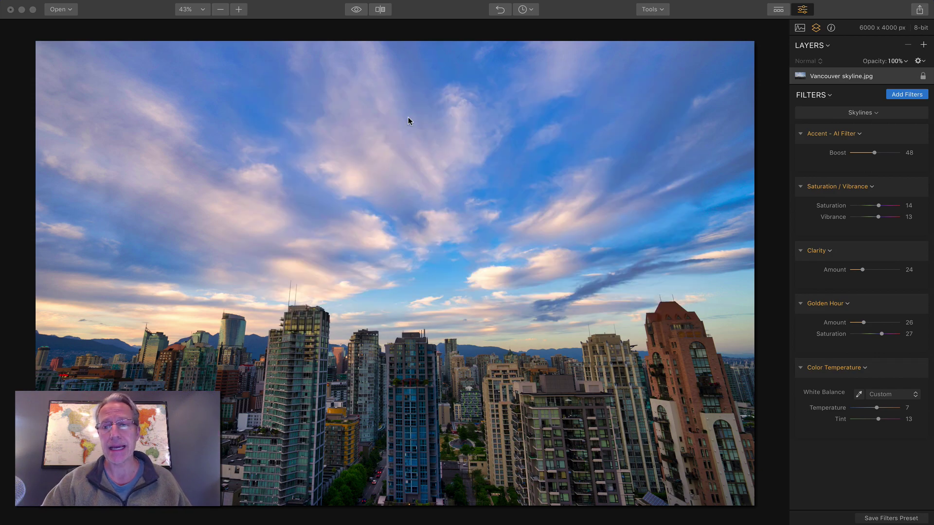
Step: Activate the Magic Hour workspace and review its filters, such as Clarity, Polarizing Filter and Orton Effect
left_click(843, 117)
left_click(842, 115)
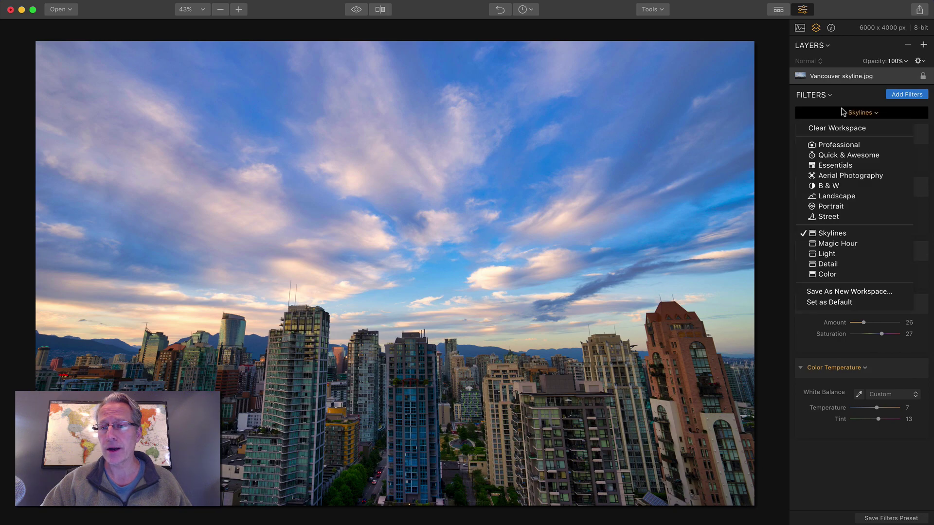
left_click(833, 243)
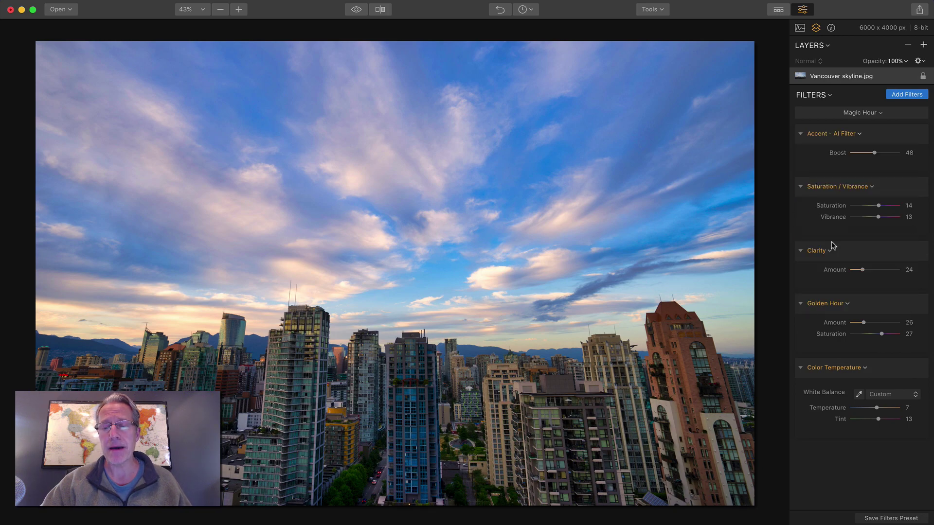
scroll(833, 245, "down", 15)
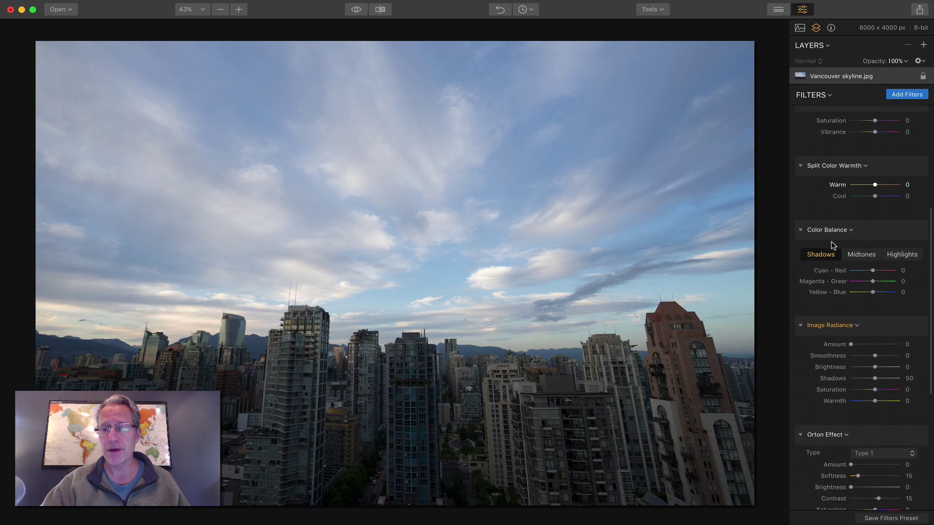
scroll(833, 245, "up", 15)
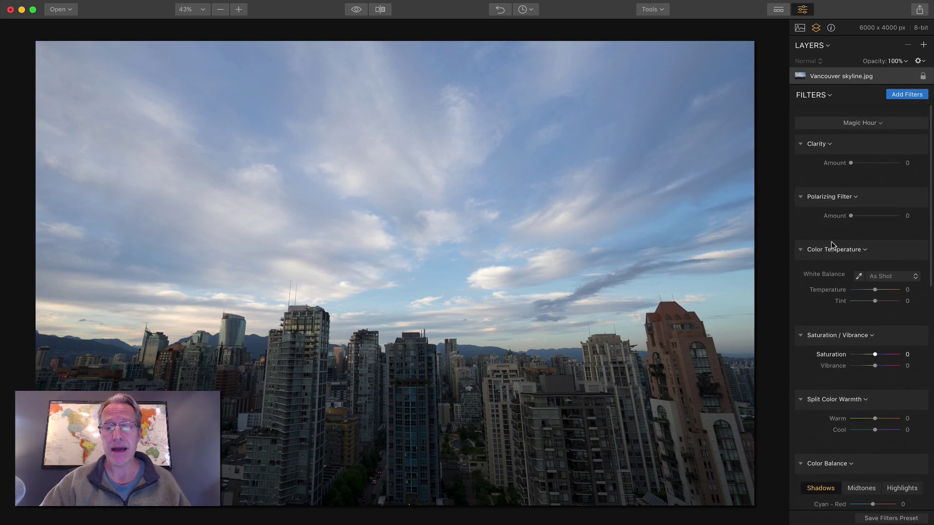
scroll(862, 287, "down", 5)
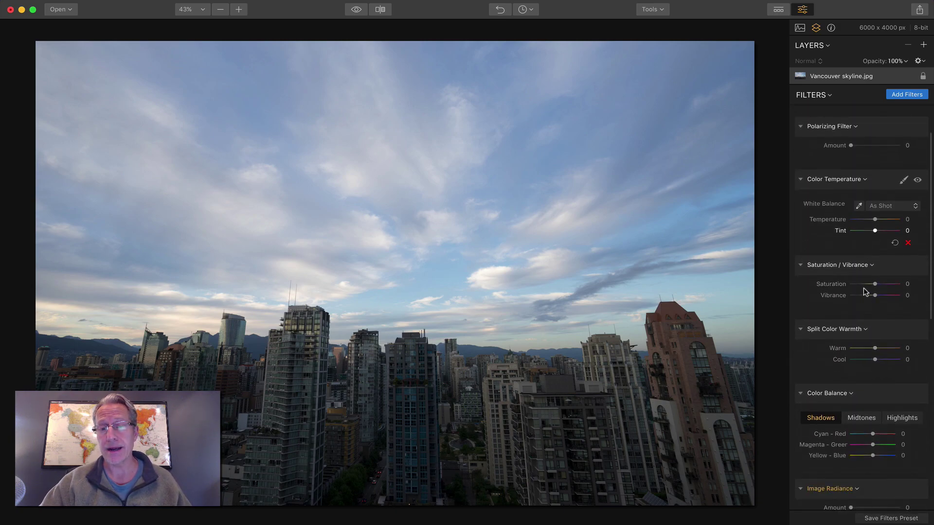
scroll(863, 288, "up", 6)
scroll(864, 291, "down", 1)
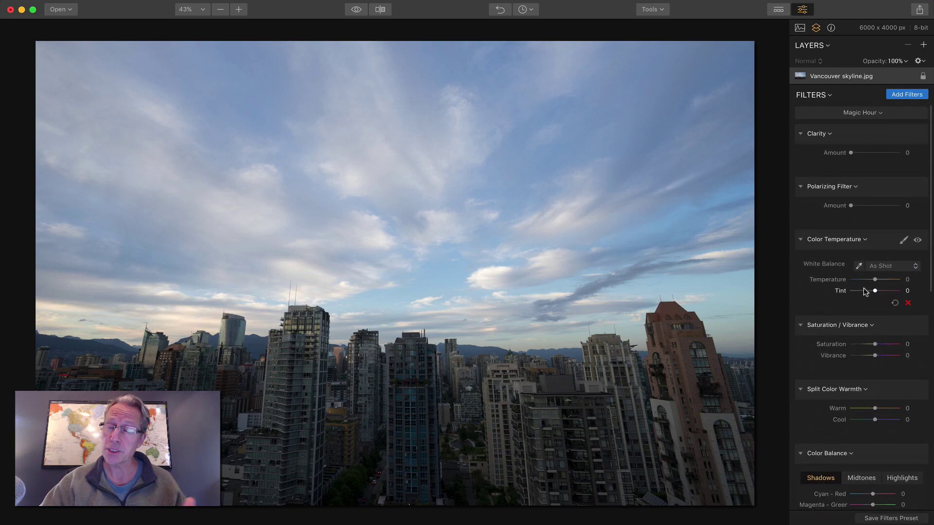
left_click(861, 111)
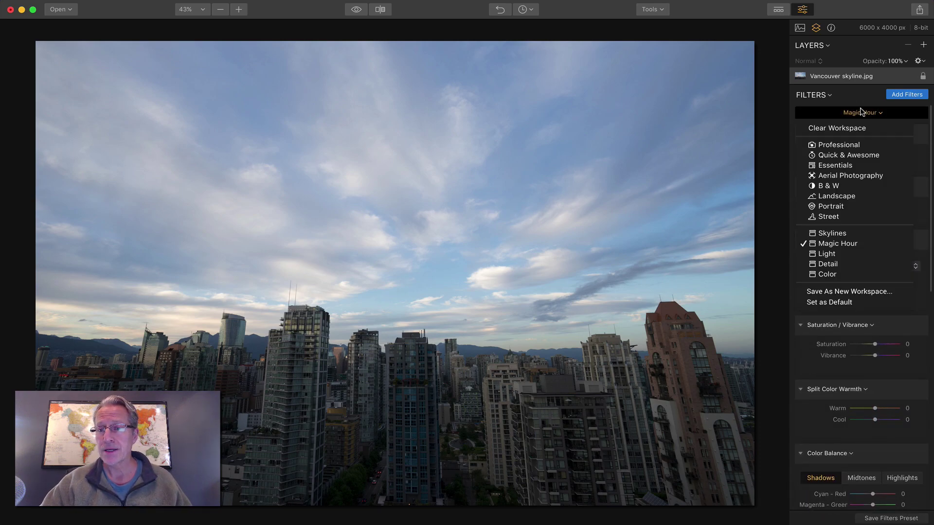
Step: Back on Skylines, set Boost 55, Saturation/Vibrance 16, Clarity 22, Golden Hour 14, Temperature 10
left_click(832, 233)
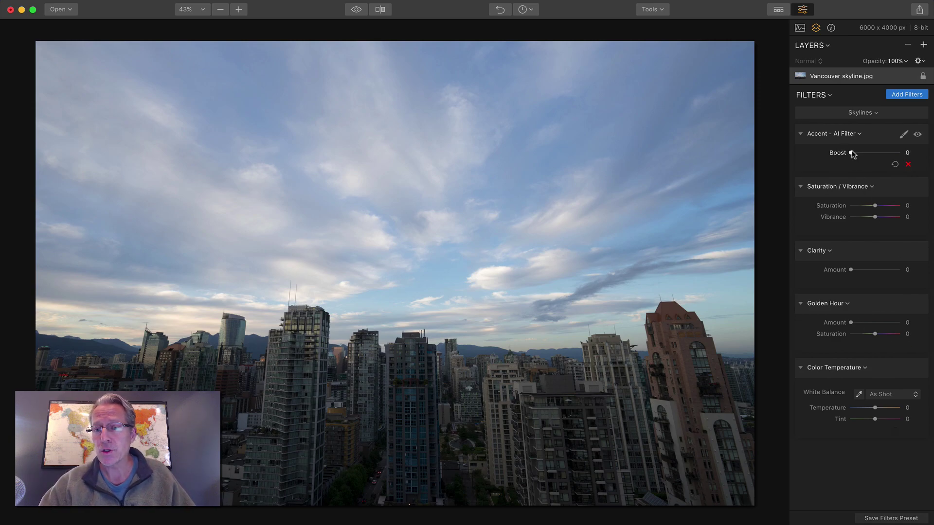
left_click_drag(850, 153, 877, 154)
left_click_drag(874, 205, 879, 218)
left_click_drag(851, 269, 861, 269)
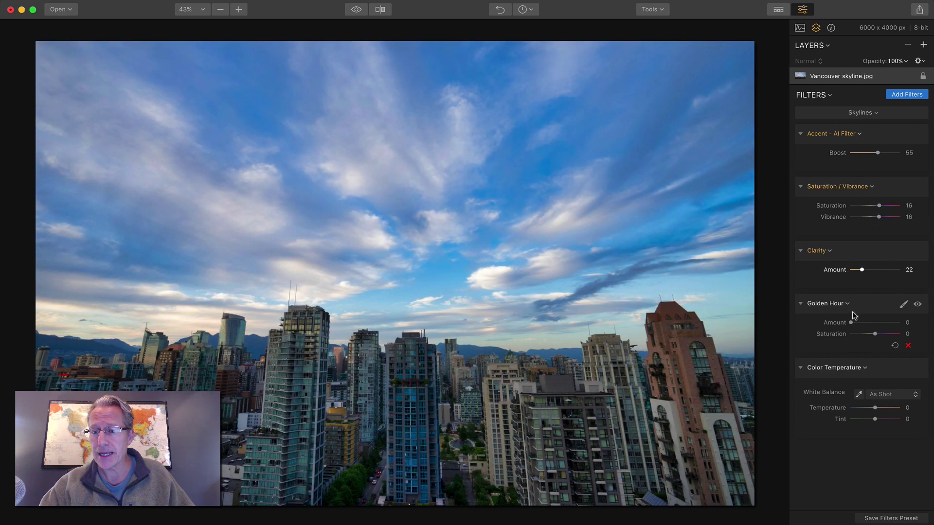
left_click_drag(851, 323, 882, 333)
left_click_drag(874, 408, 878, 419)
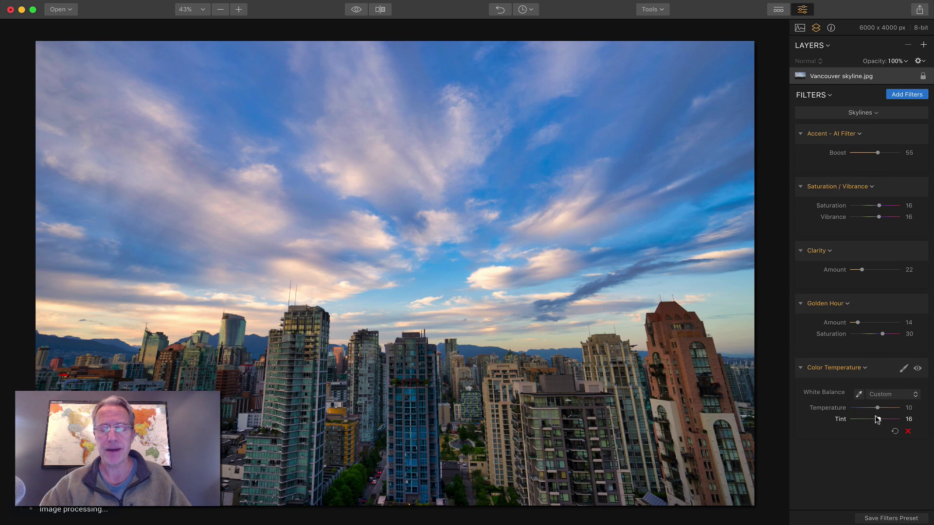
left_click(354, 13)
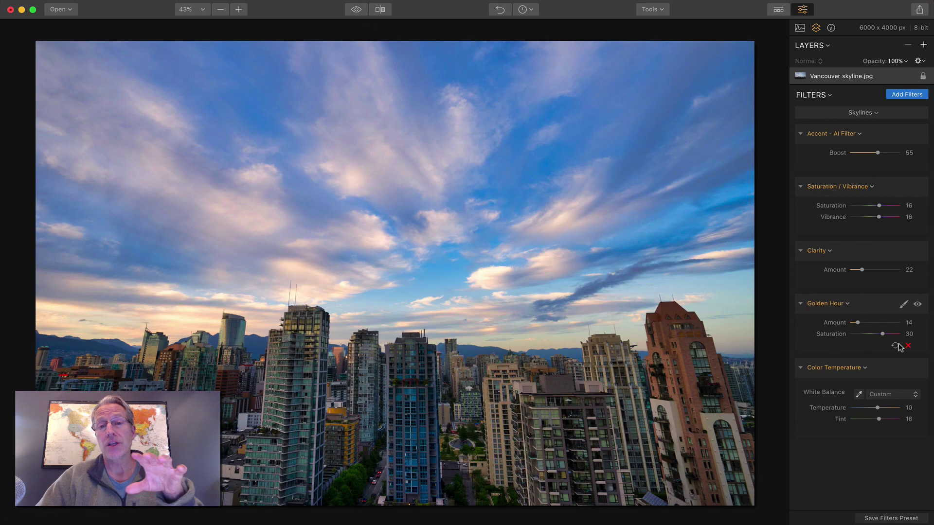